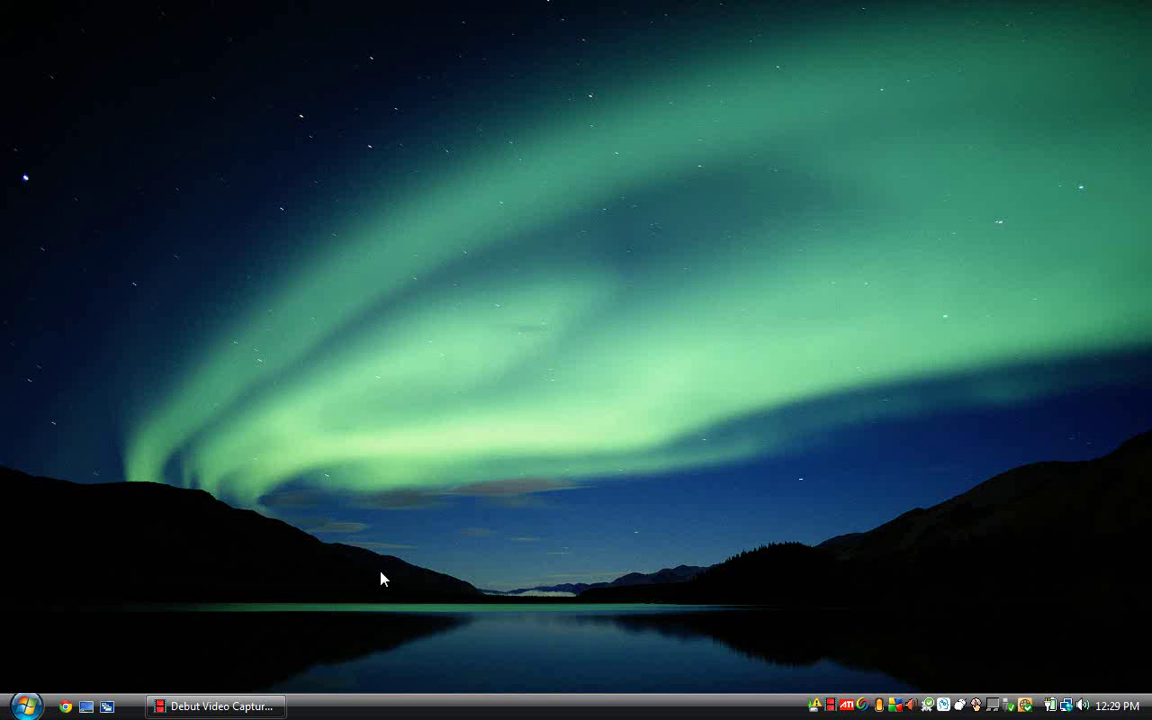
# Launch Chrome, dismiss the default-browser prompt, and maximize the window
pyautogui.click(66, 707)
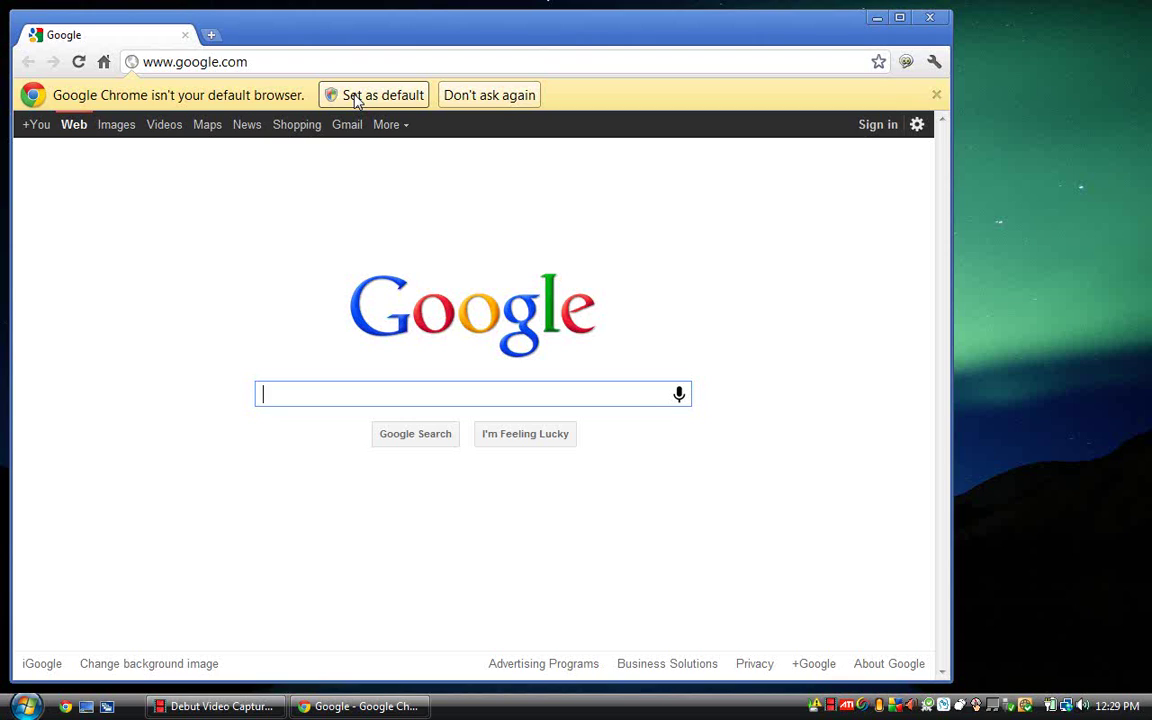
pyautogui.click(355, 96)
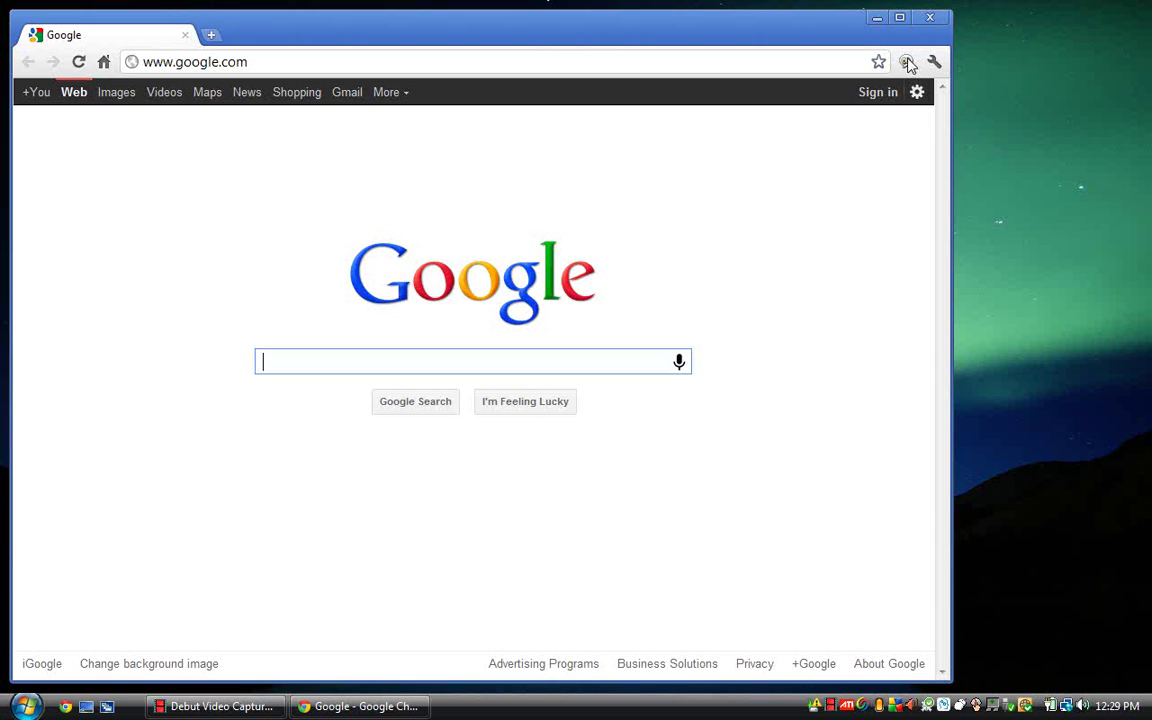
pyautogui.click(899, 18)
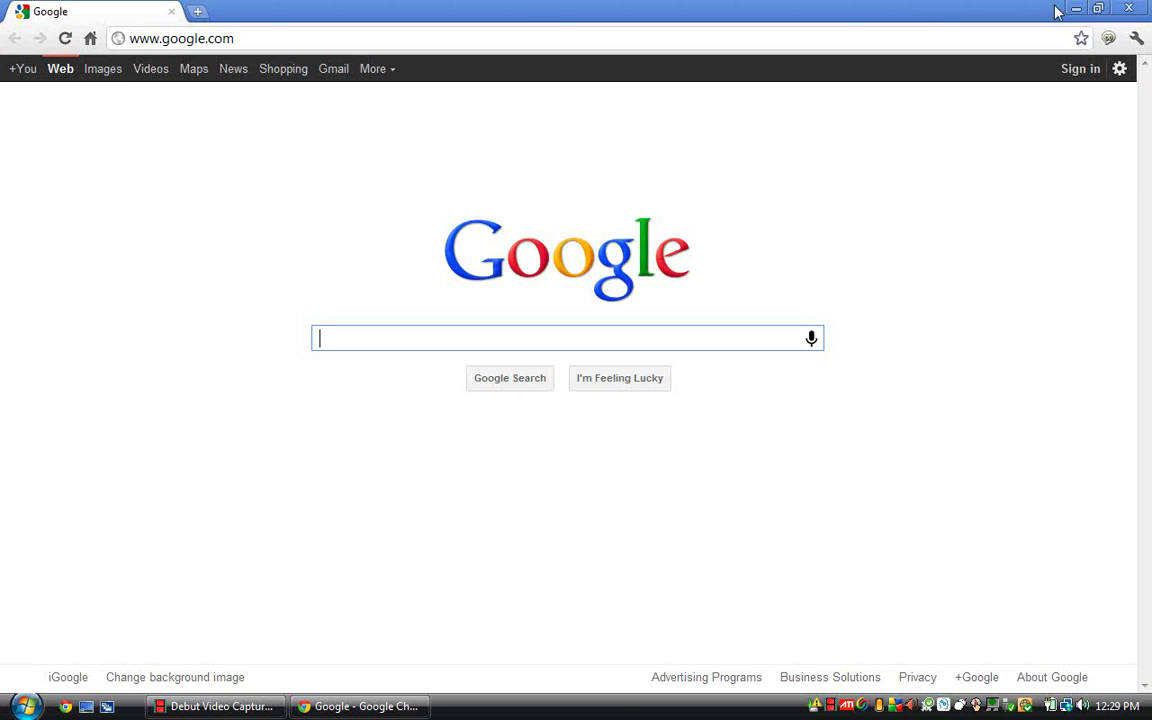
# Restore Chrome, minimize it, bring it back from the taskbar, then maximize it again
pyautogui.click(1098, 9)
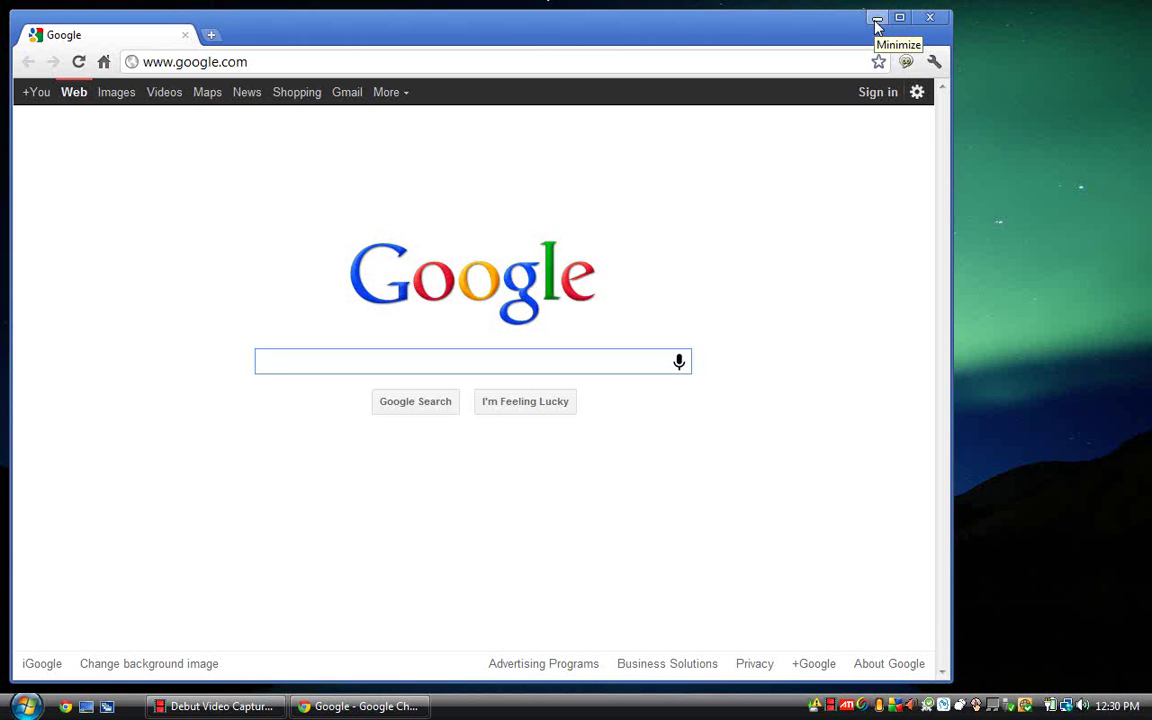
pyautogui.click(875, 20)
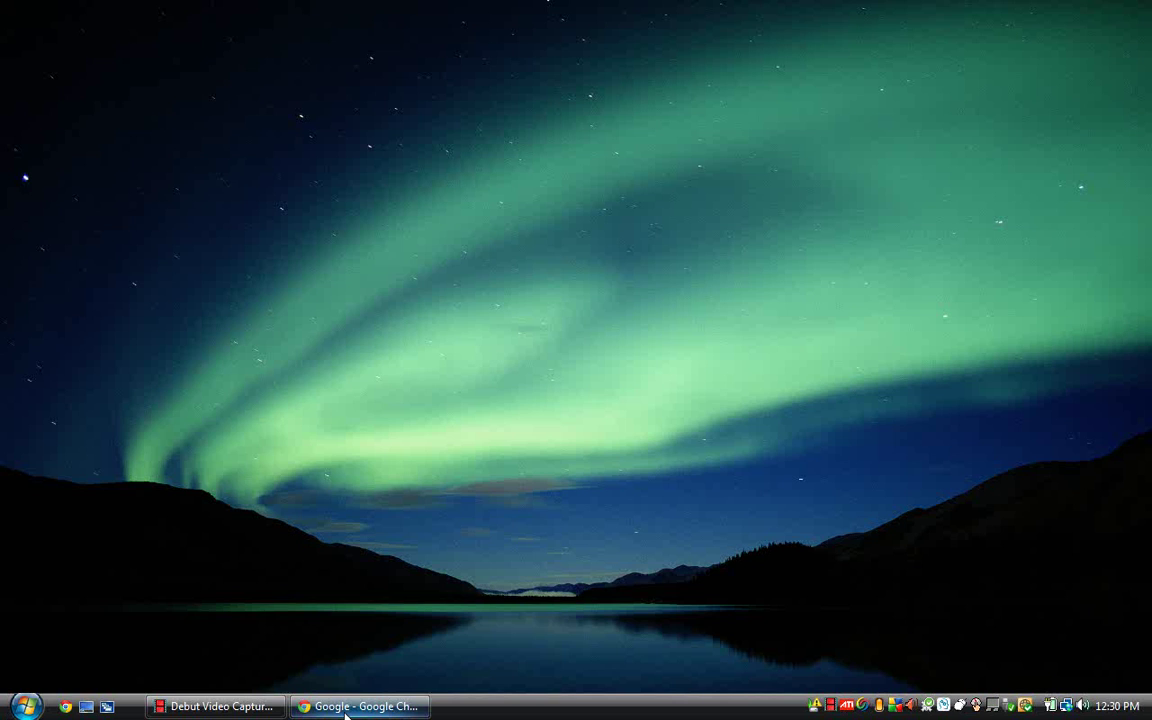
pyautogui.click(346, 707)
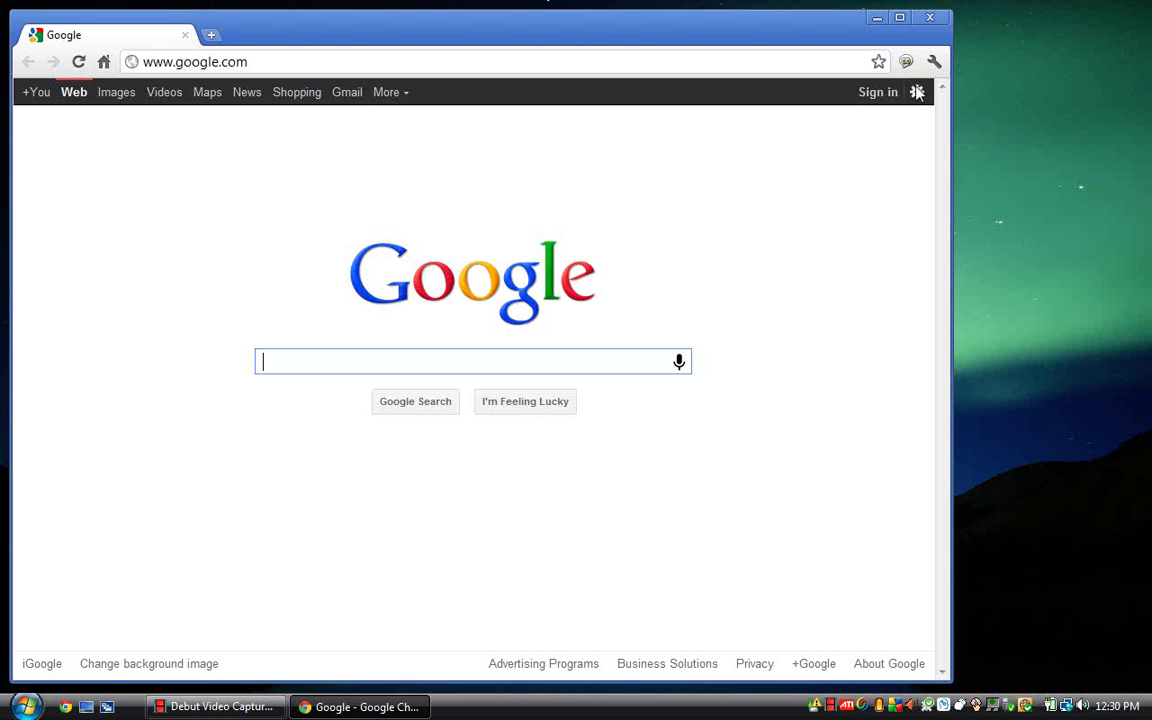
pyautogui.click(900, 18)
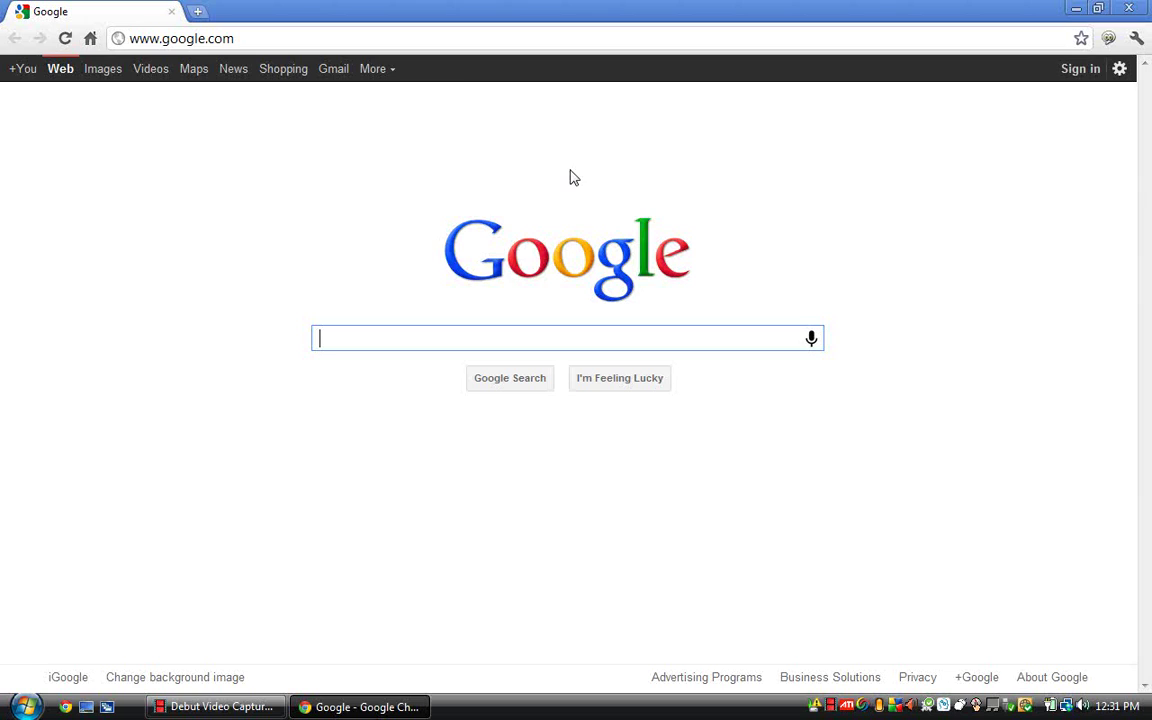
# Go to the Google Accounts sign-in page using 'Sign in' at the homepage's top right
pyautogui.click(1068, 78)
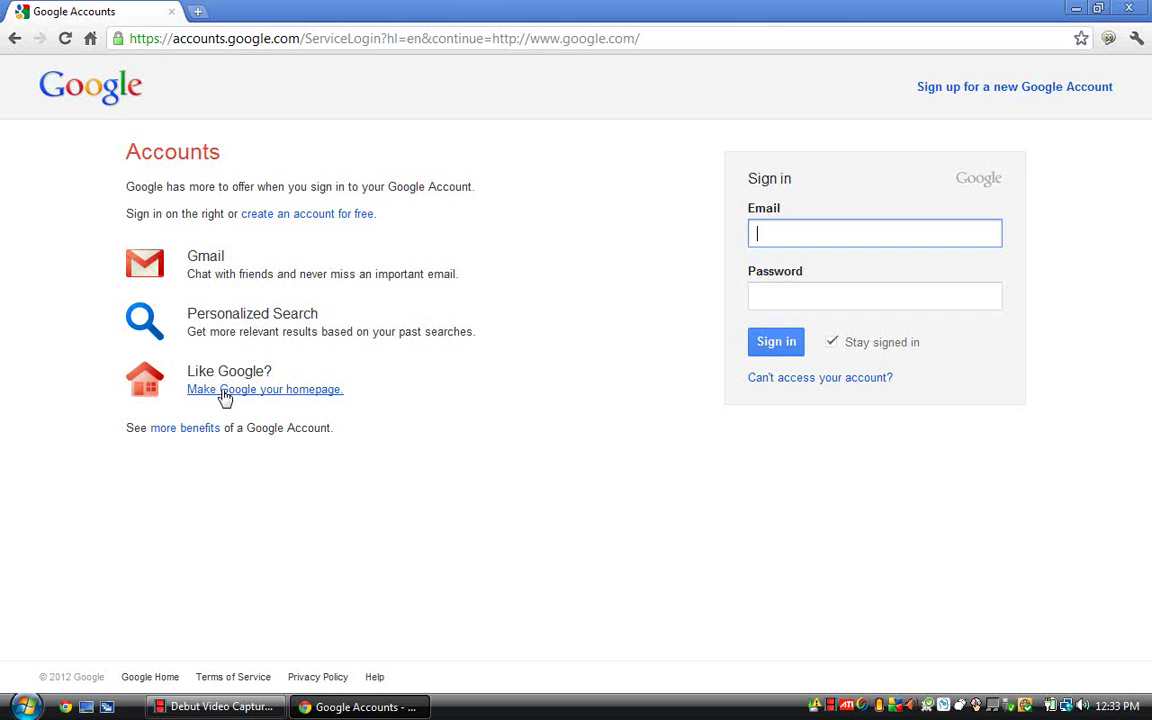
# Open the new-account sign-up form and enter the first and last name
pyautogui.click(326, 221)
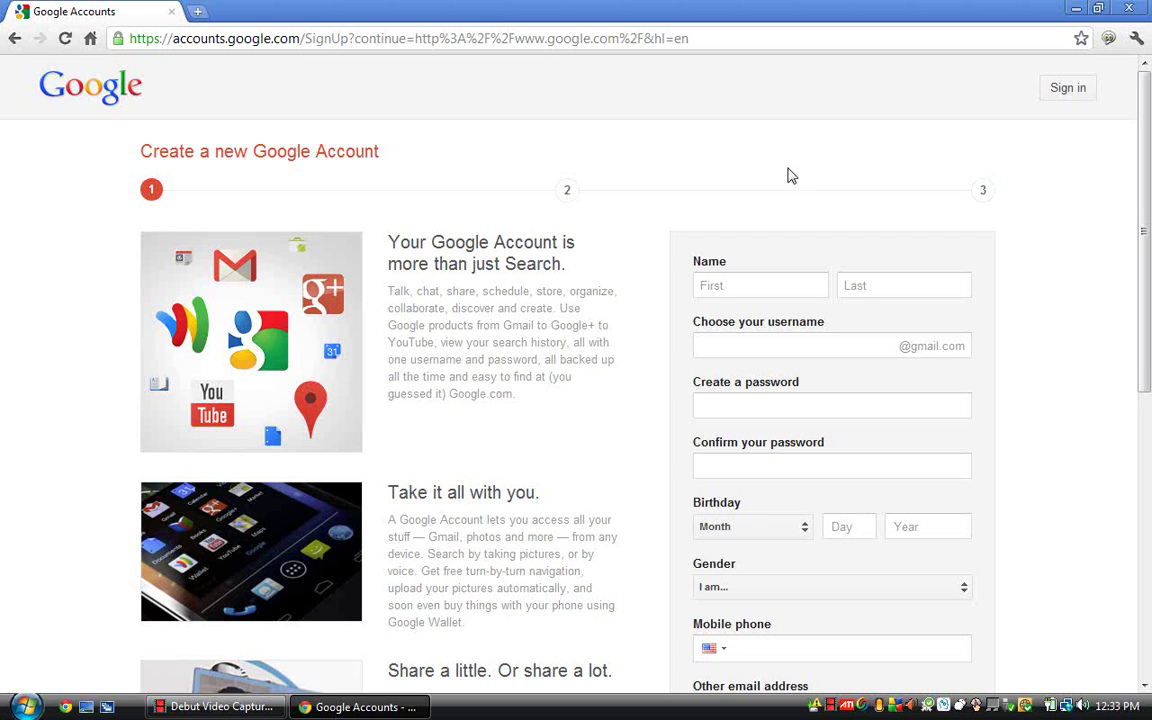
pyautogui.scroll(-3, 787, 176)
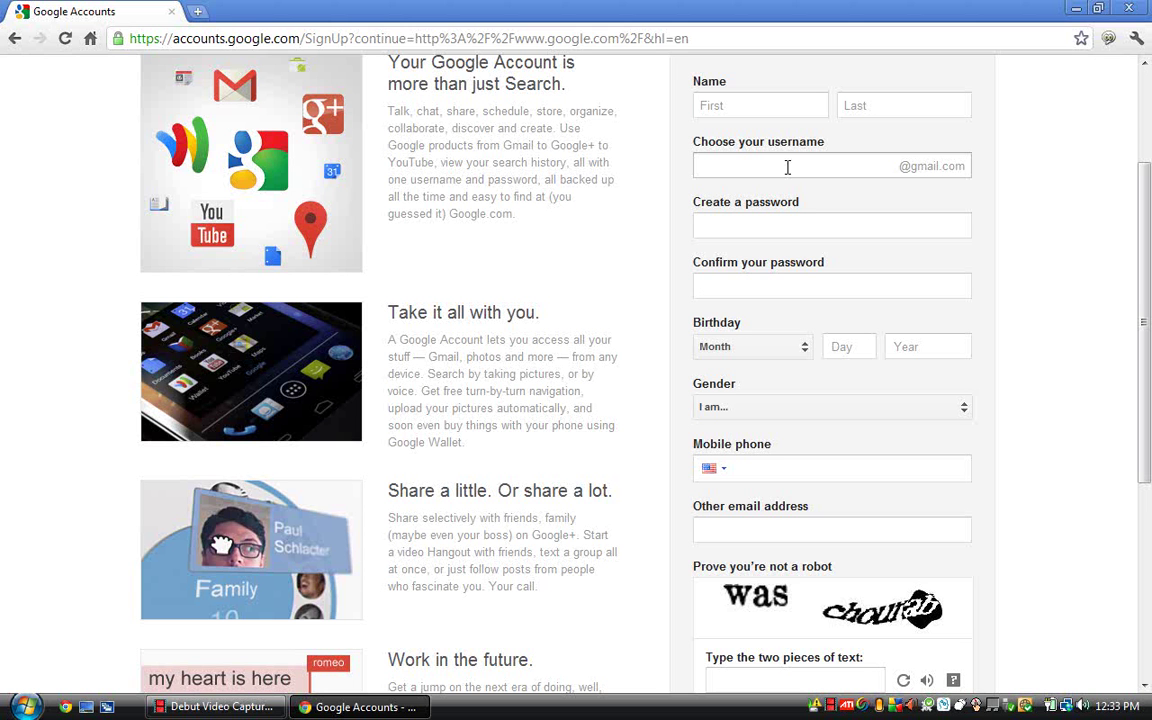
pyautogui.click(781, 104)
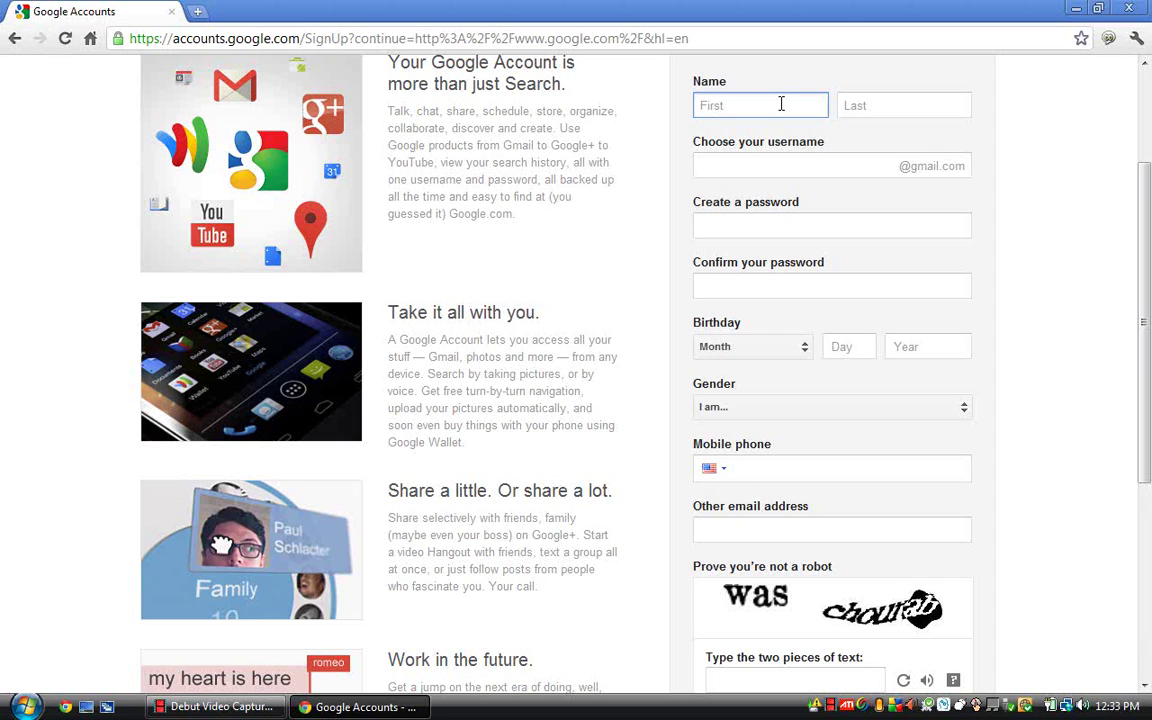
pyautogui.write('BEDE')
pyautogui.click(865, 108)
pyautogui.write('Comp')
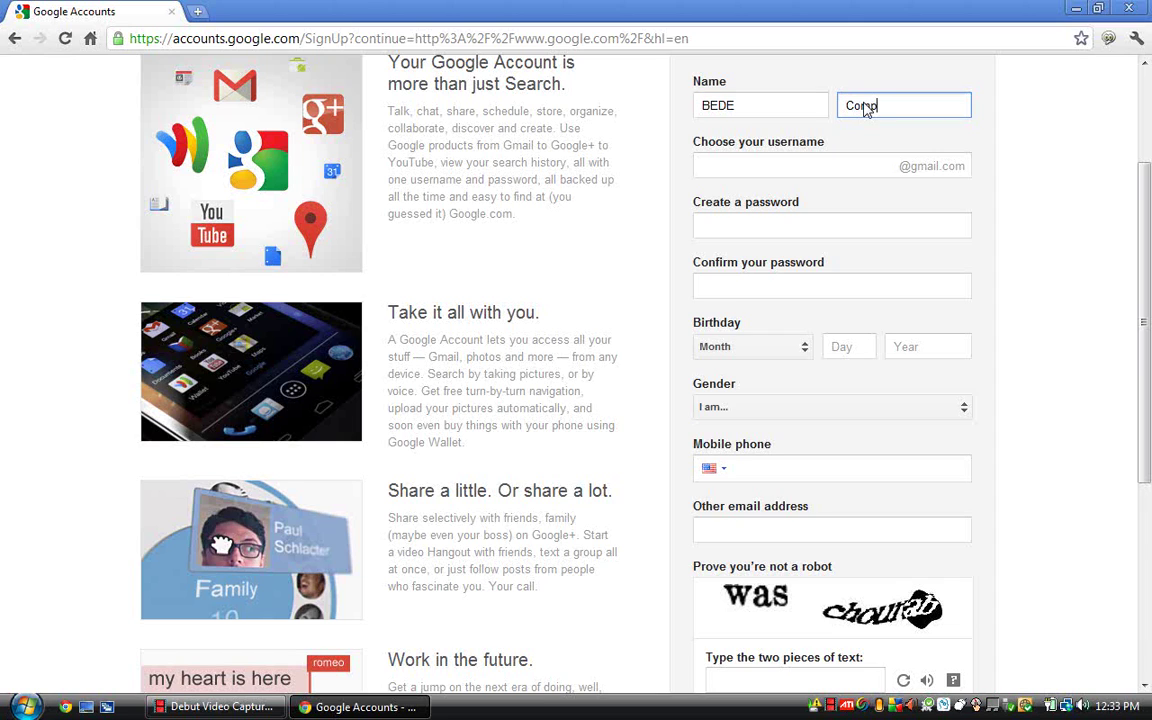
pyautogui.write('ututer ')
pyautogui.write('Le')
pyautogui.write('sso')
pyautogui.write('ns')
# Enter the desired username, fixing a missing letter in its spelling
pyautogui.click(831, 174)
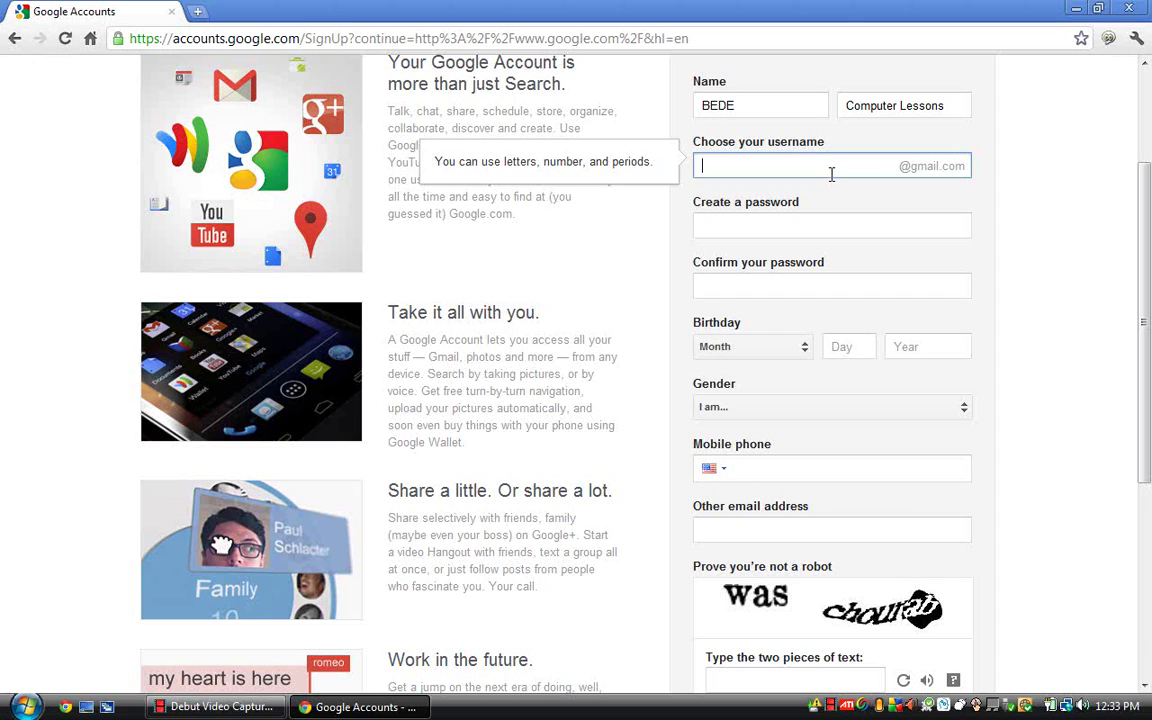
pyautogui.press('Left')
pyautogui.press('Left')
pyautogui.press('Right')
pyautogui.press('Right')
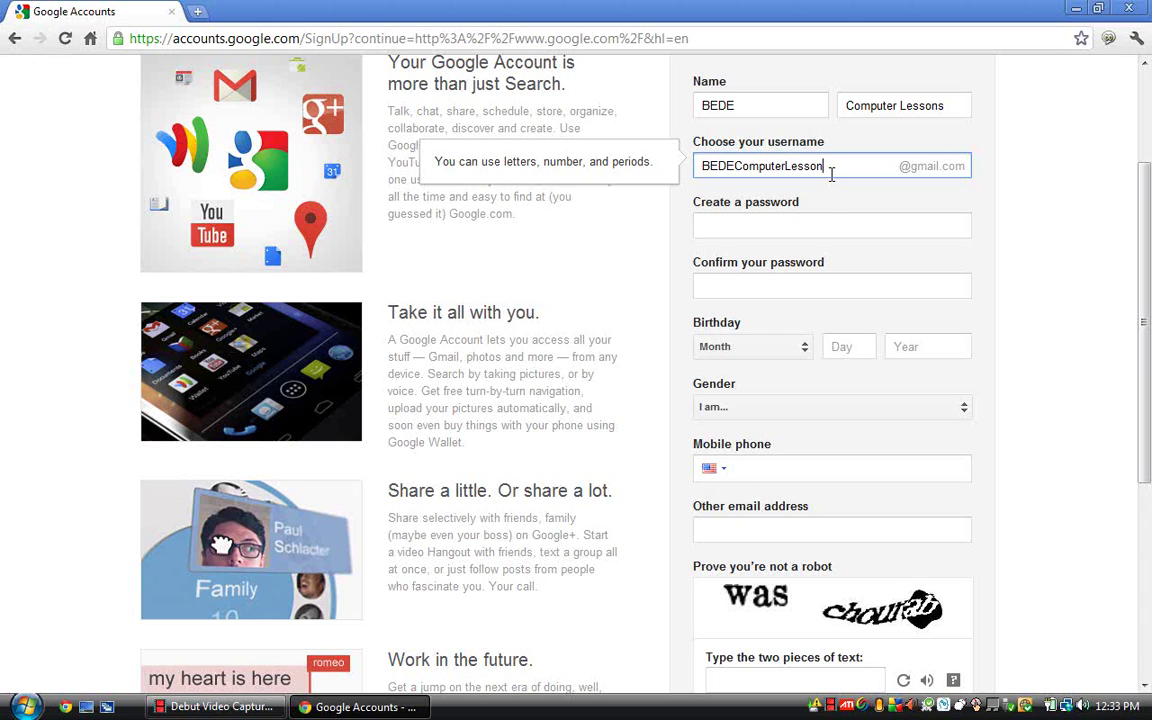
# Enter the new account password and confirm it
pyautogui.click(830, 222)
pyautogui.click(830, 222)
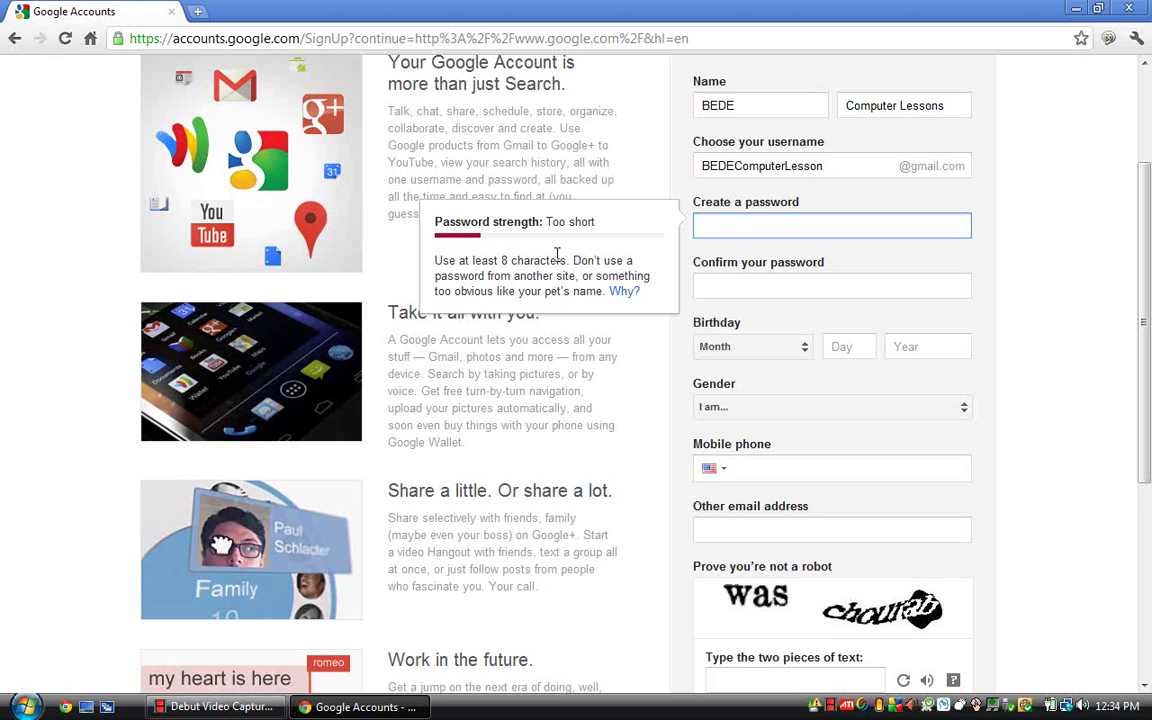
pyautogui.click(817, 168)
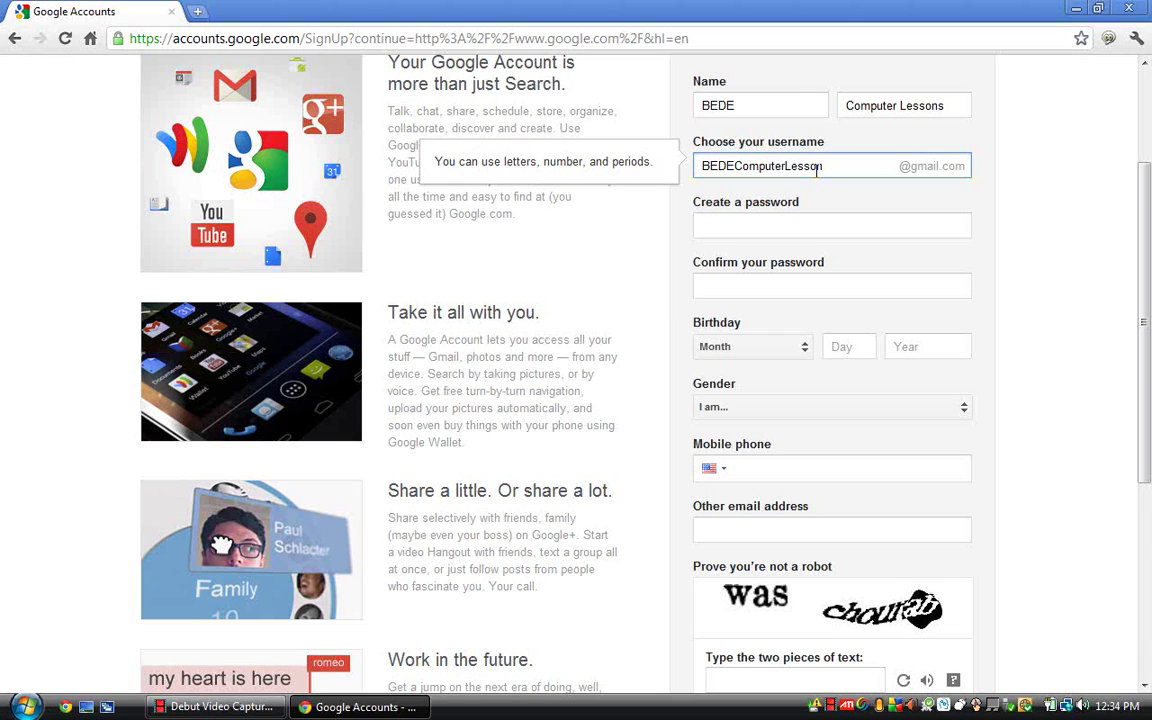
pyautogui.click(808, 225)
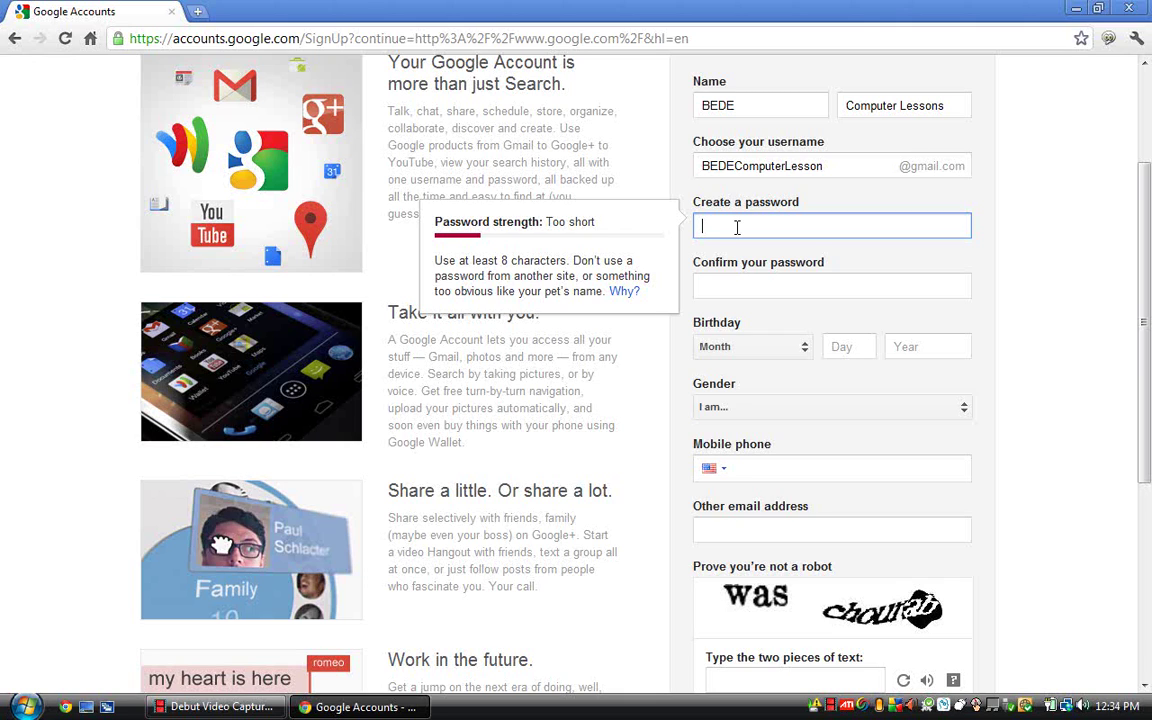
pyautogui.write('aaaaaaaaa')
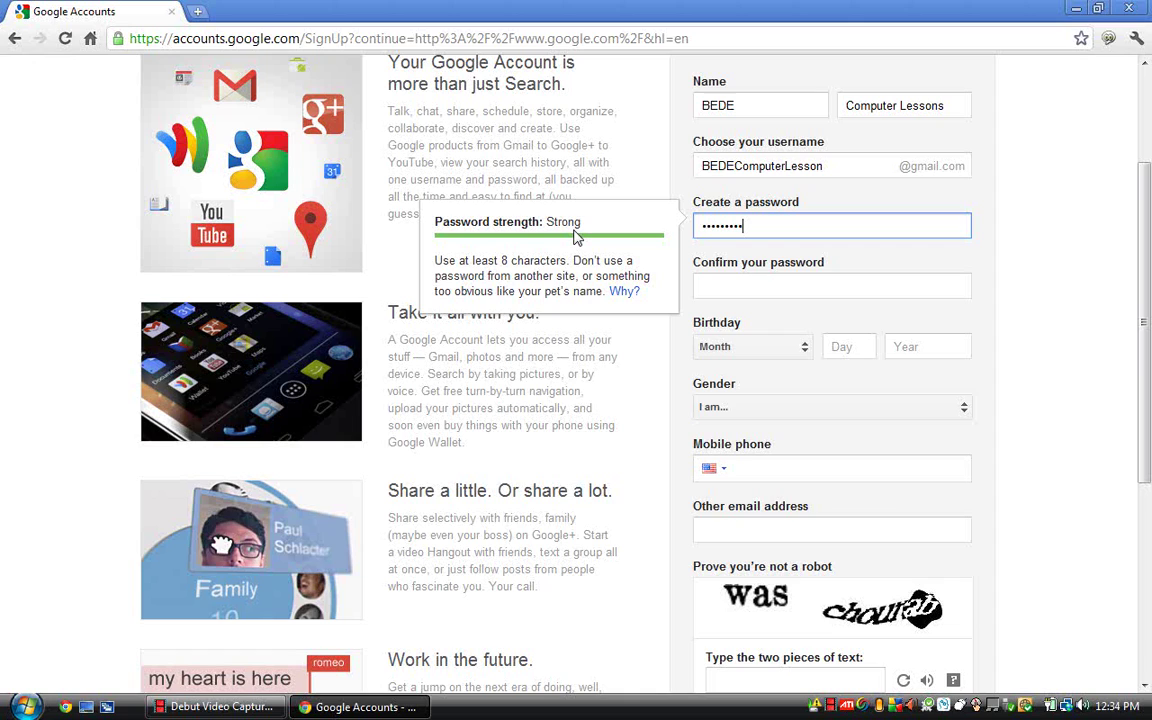
pyautogui.click(716, 292)
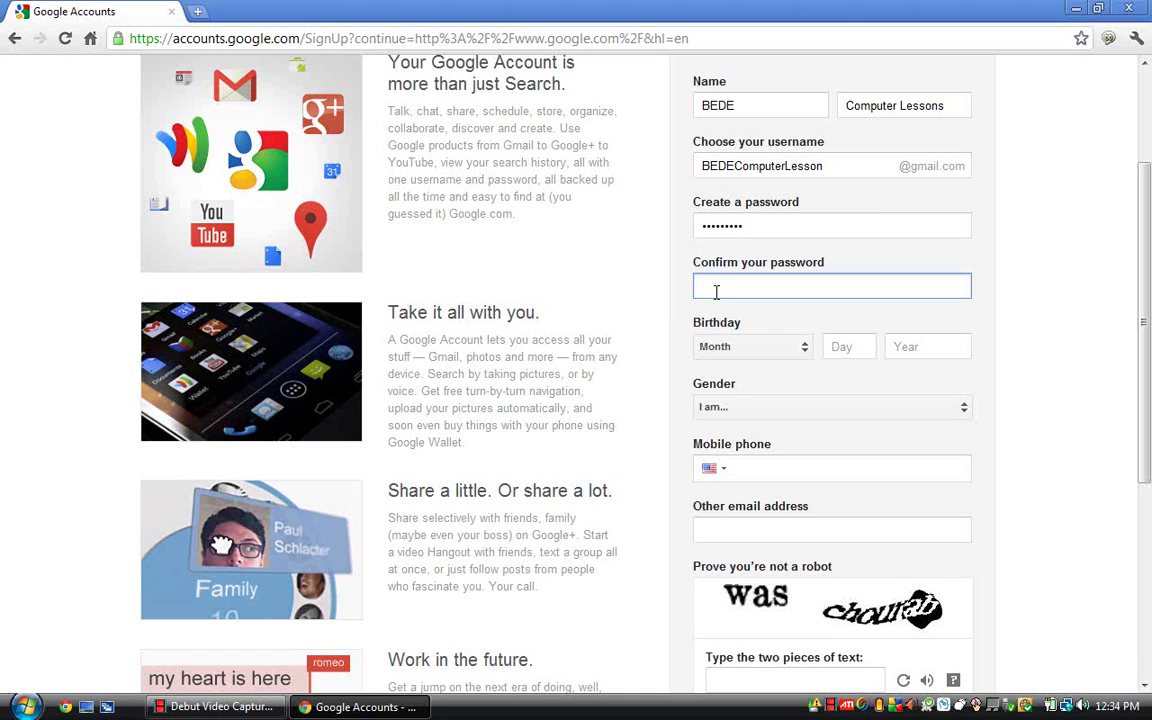
pyautogui.write('••••••••')
# Set the birthday to November 13, 1979
pyautogui.click(792, 358)
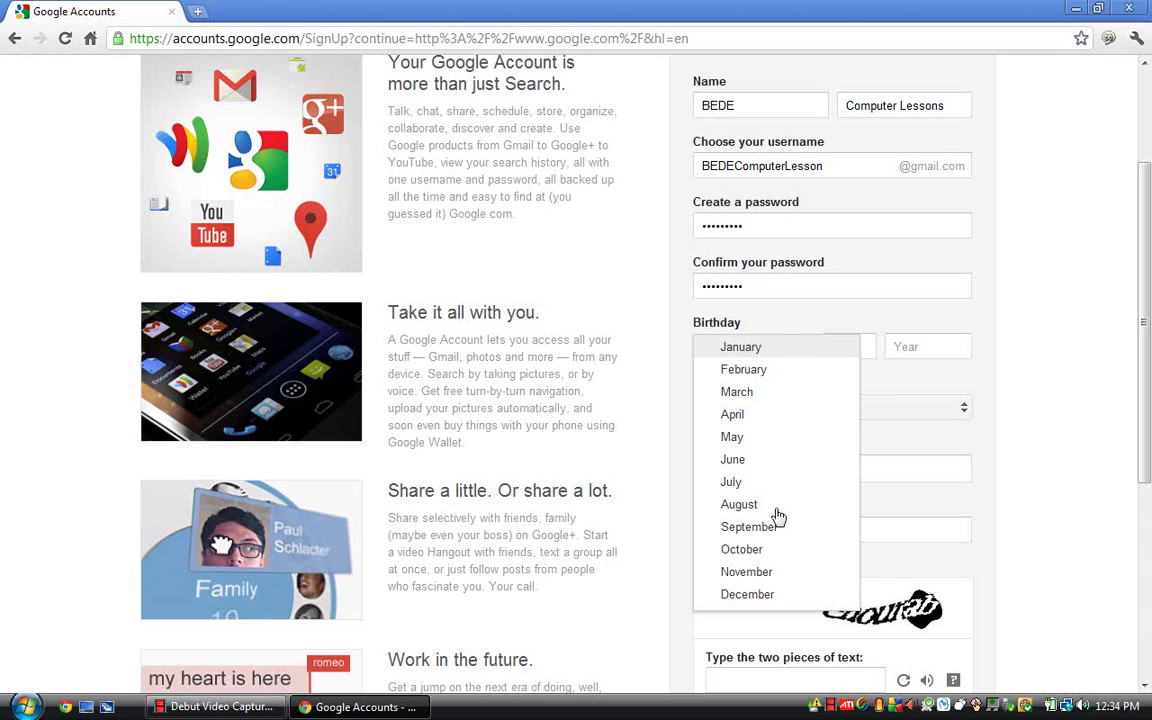
pyautogui.click(772, 578)
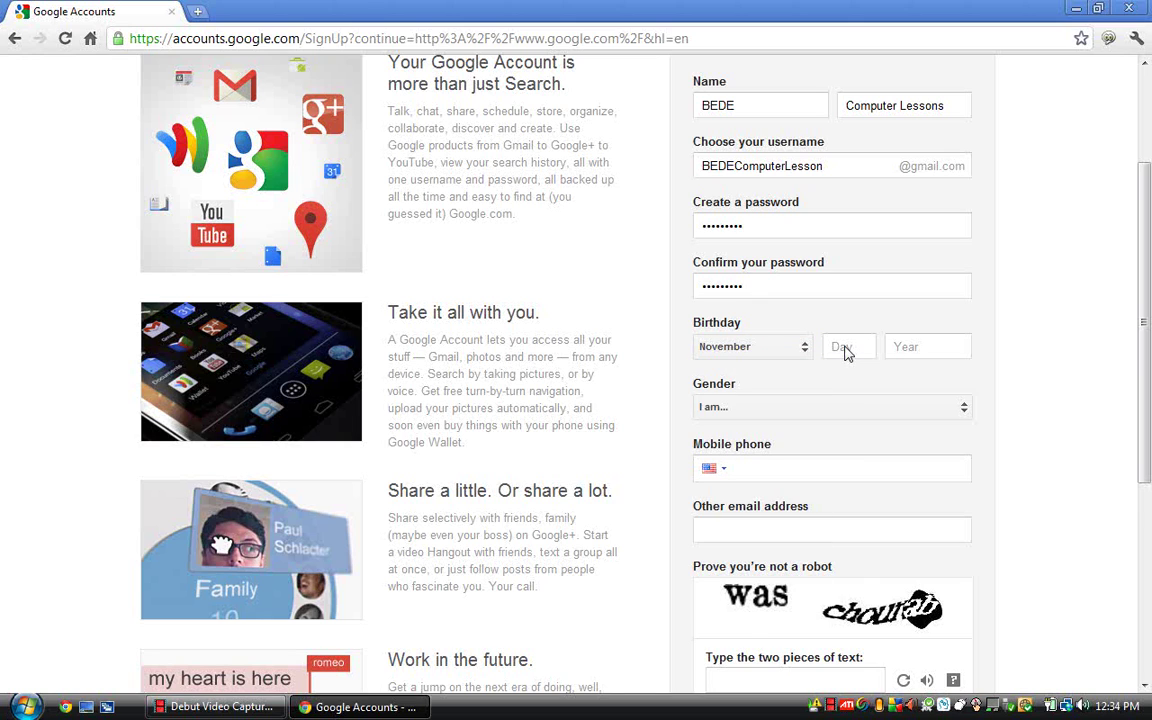
pyautogui.click(845, 348)
pyautogui.write('13')
pyautogui.press('Tab')
pyautogui.write('197')
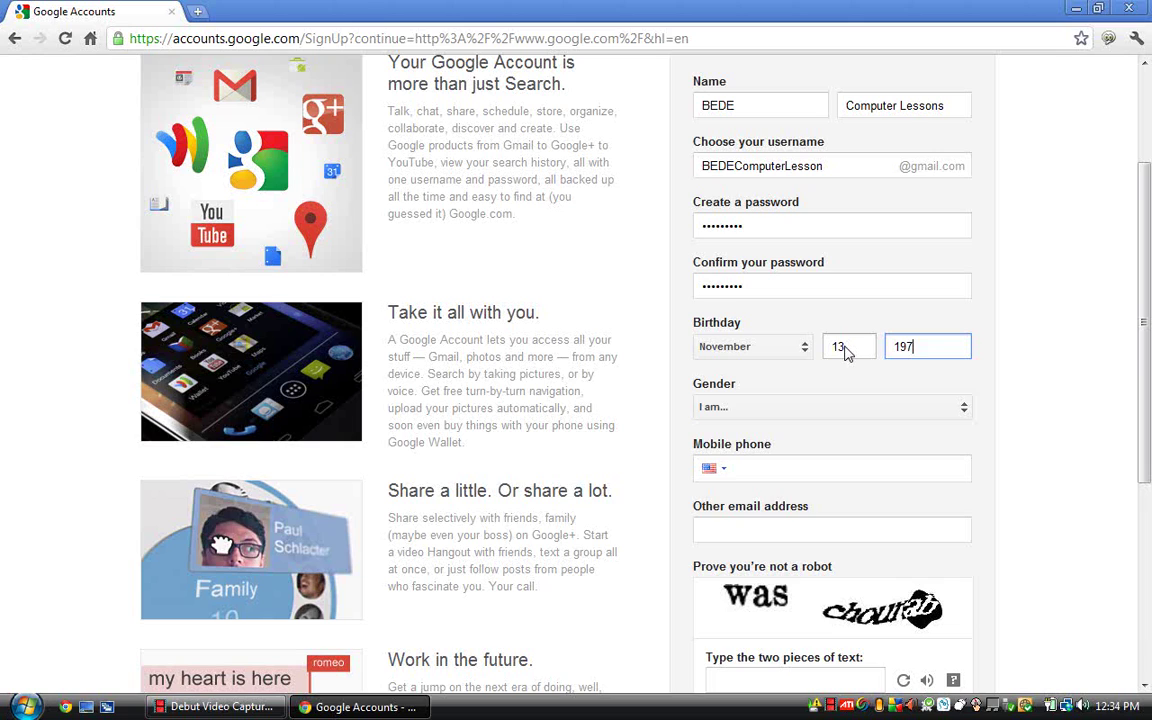
pyautogui.write('9')
# Choose Male as the gender and leave the mobile phone number blank
pyautogui.click(784, 412)
pyautogui.click(782, 410)
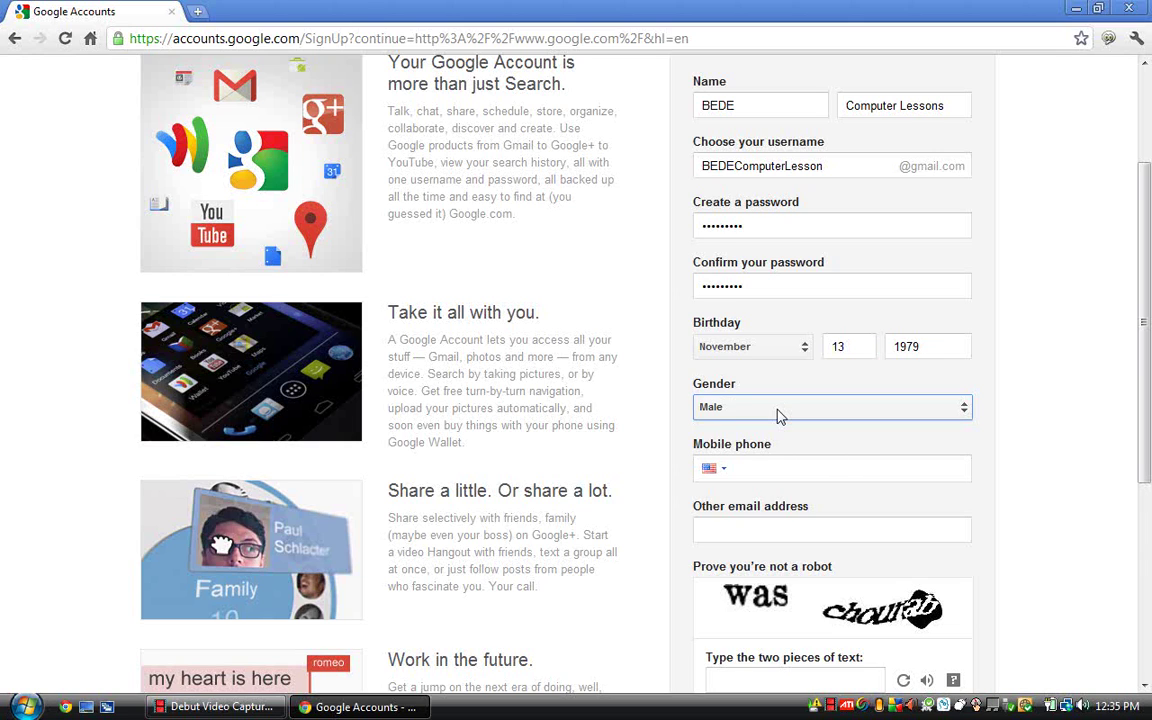
pyautogui.click(773, 468)
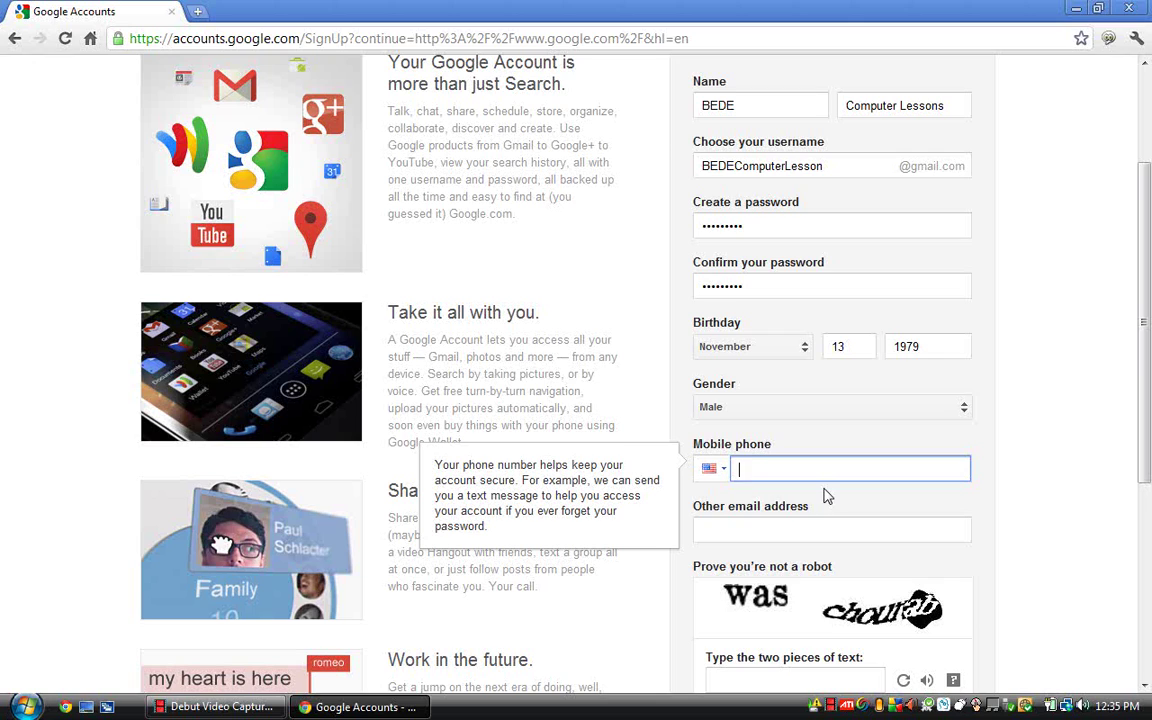
pyautogui.write('678608')
pyautogui.press('BackSpace')
pyautogui.press('BackSpace')
pyautogui.press('BackSpace')
pyautogui.press('BackSpace')
pyautogui.press('BackSpace')
pyautogui.press('BackSpace')
pyautogui.scroll(-1, 1003, 468)
pyautogui.scroll(-1, 1004, 470)
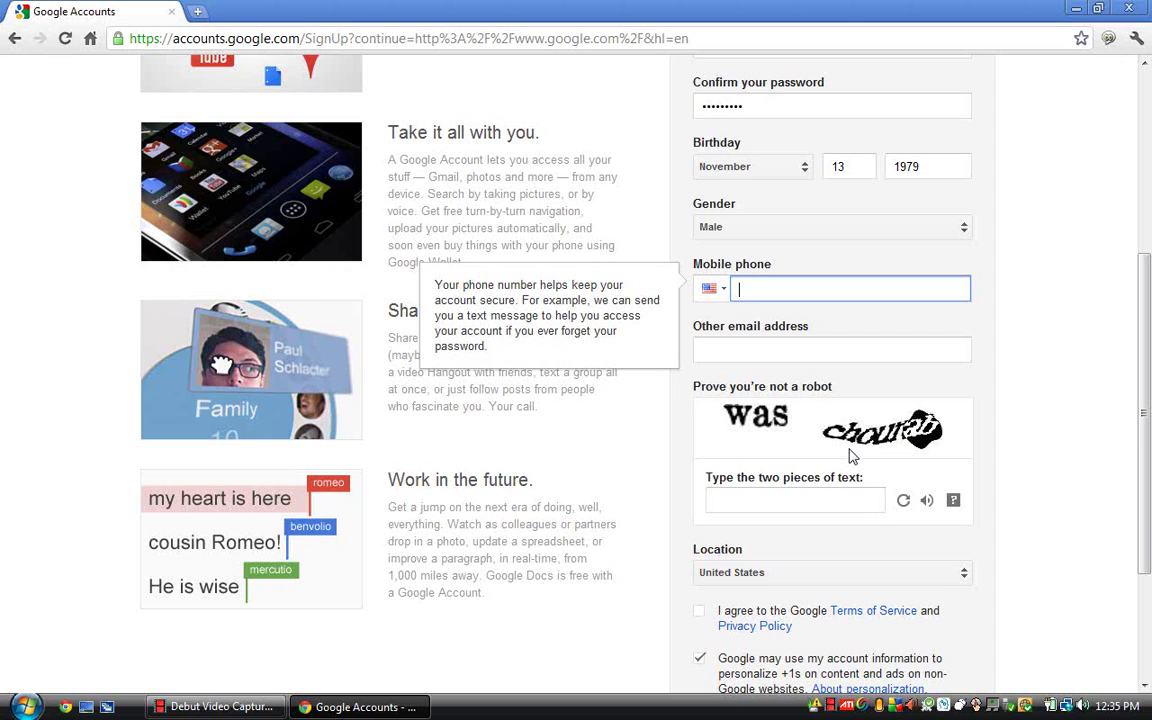
# Type the two captcha words and tick the Google Terms of Service agreement
pyautogui.click(775, 500)
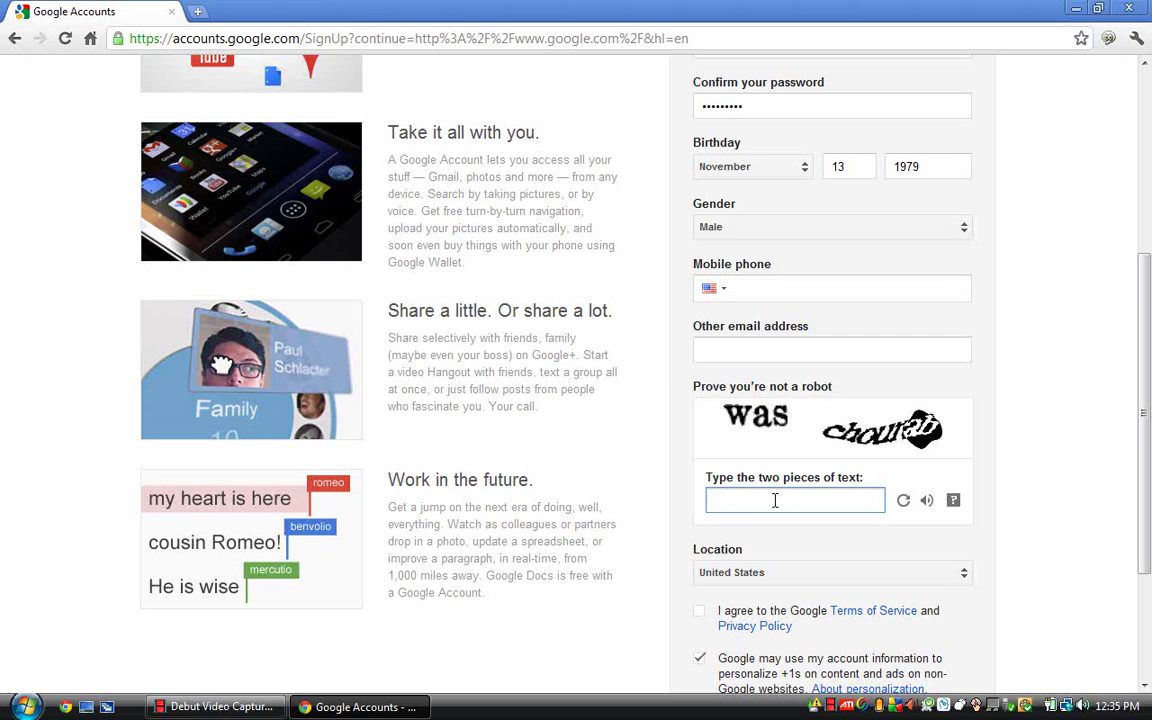
pyautogui.write('was')
pyautogui.write(' ch')
pyautogui.write('o')
pyautogui.write('u')
pyautogui.write('ran')
pyautogui.press('BackSpace')
pyautogui.write('b')
pyautogui.scroll(-2, 1000, 460)
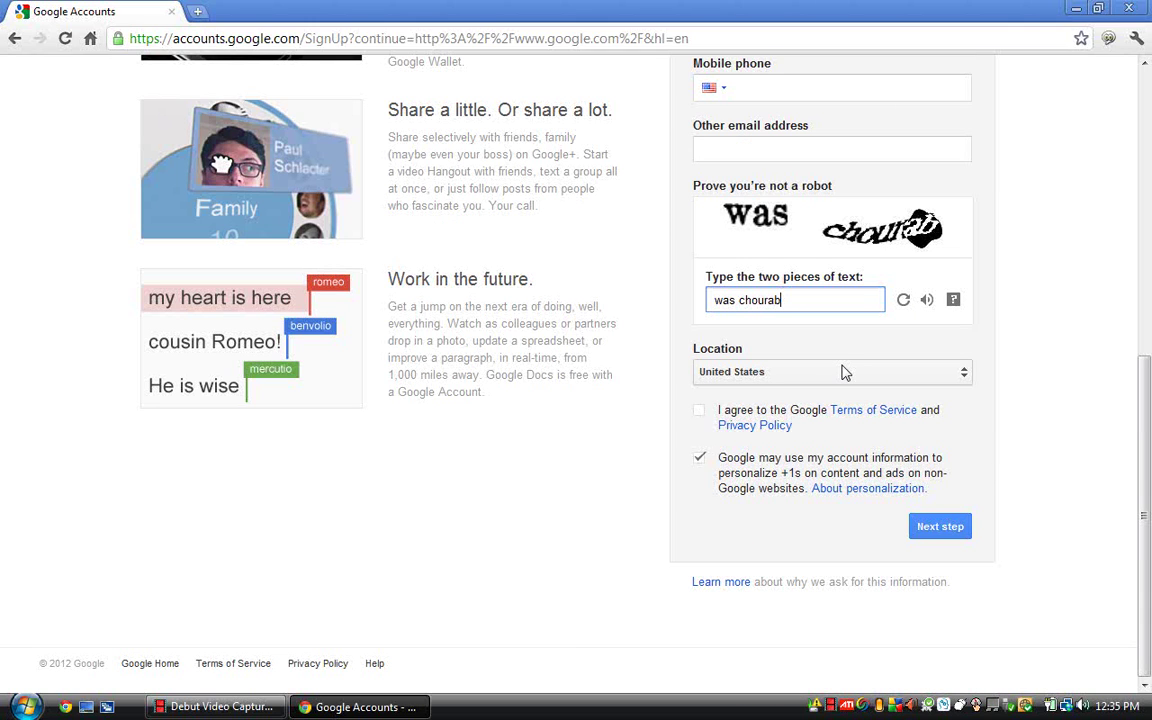
pyautogui.click(699, 410)
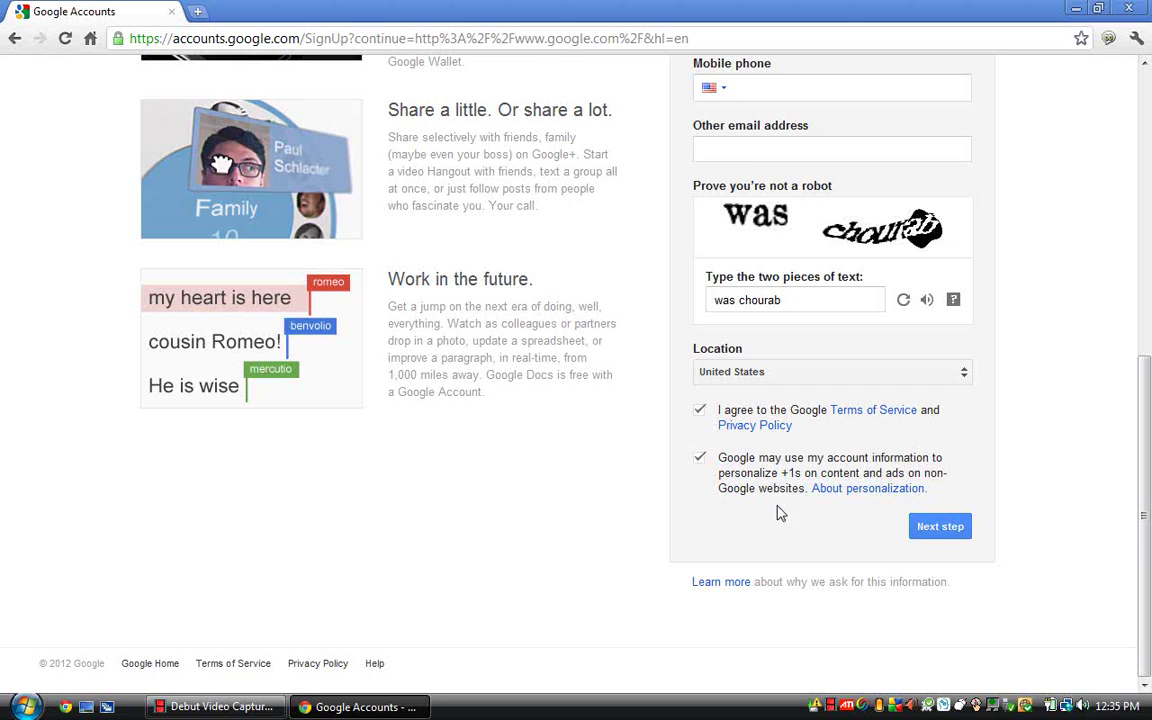
# Submit the sign-up form and close Chrome's save-password prompt
pyautogui.click(940, 527)
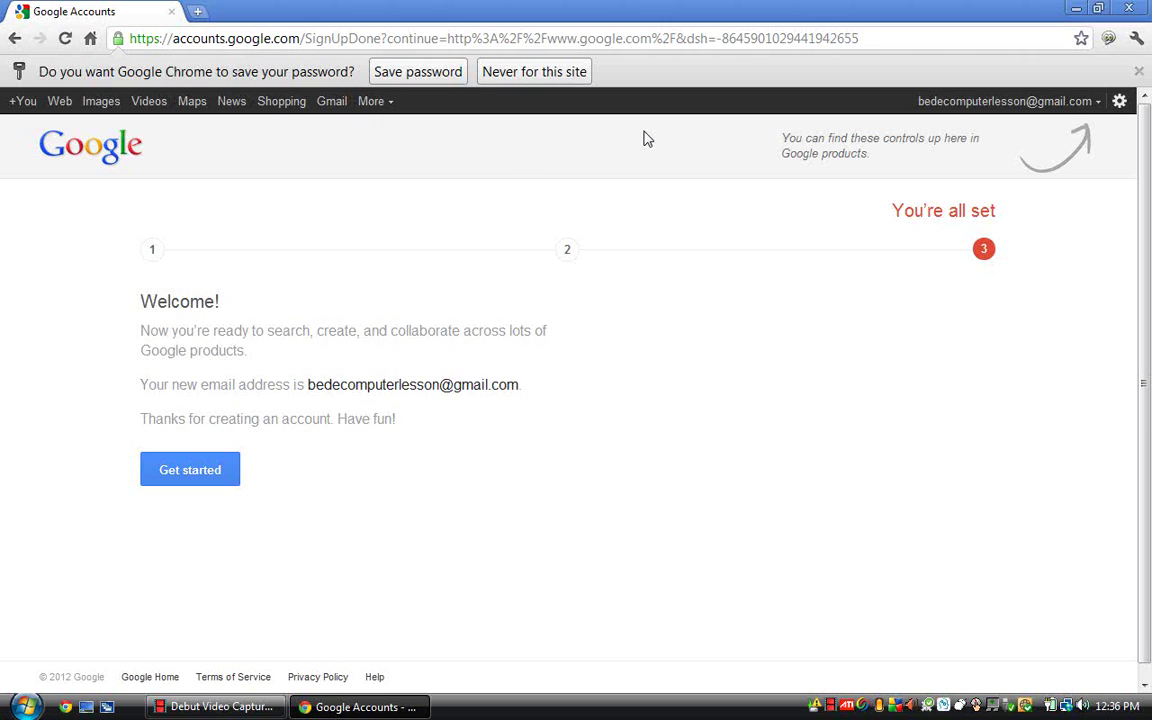
pyautogui.click(1139, 72)
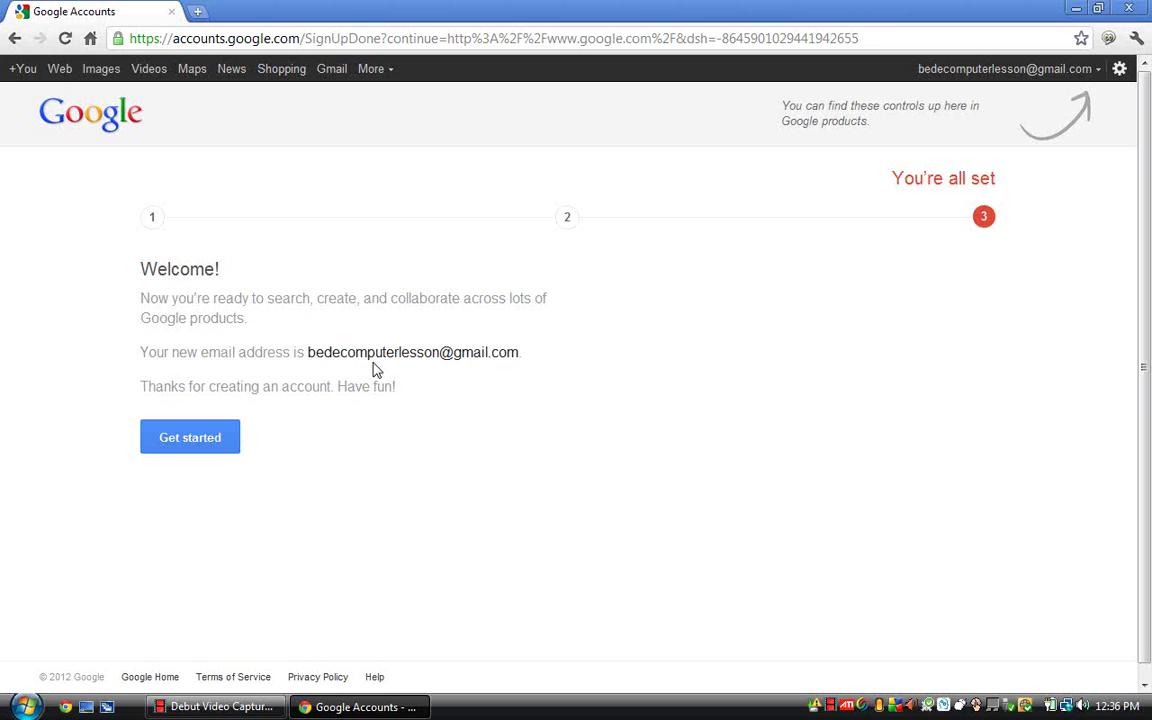
# Leave the Welcome page with Get started, landing on Google signed in as the new account
pyautogui.click(210, 444)
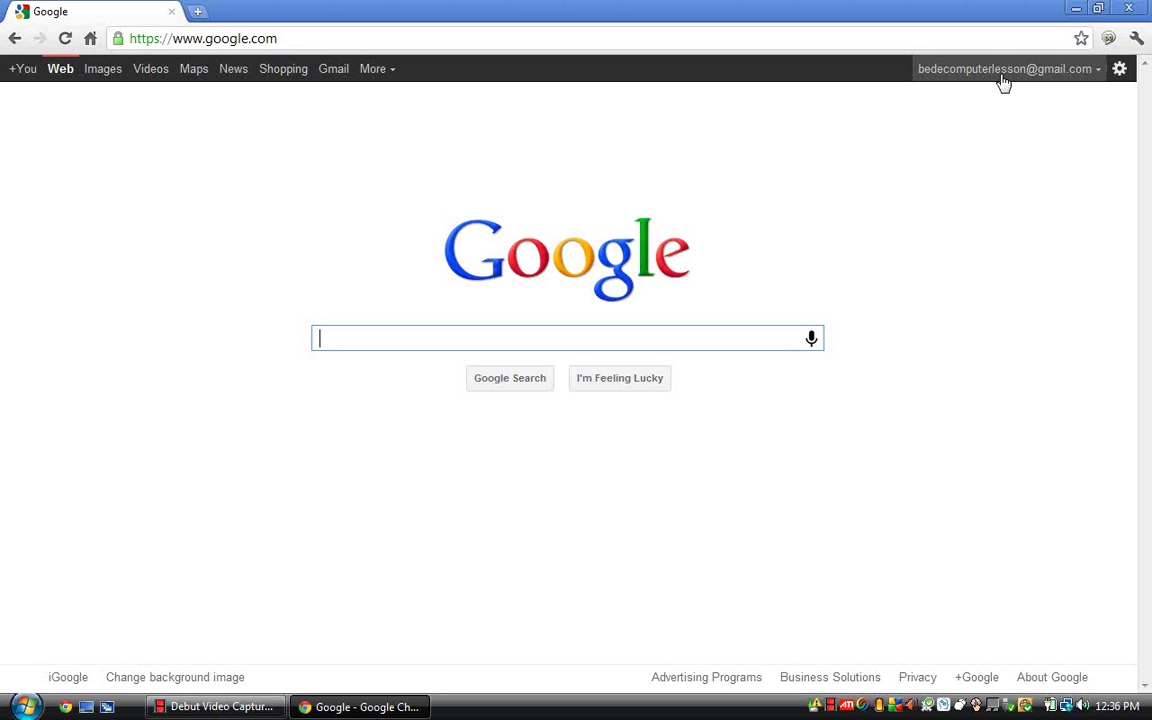
# Open Gmail from the black Google bar to load the new account's inbox
pyautogui.click(335, 85)
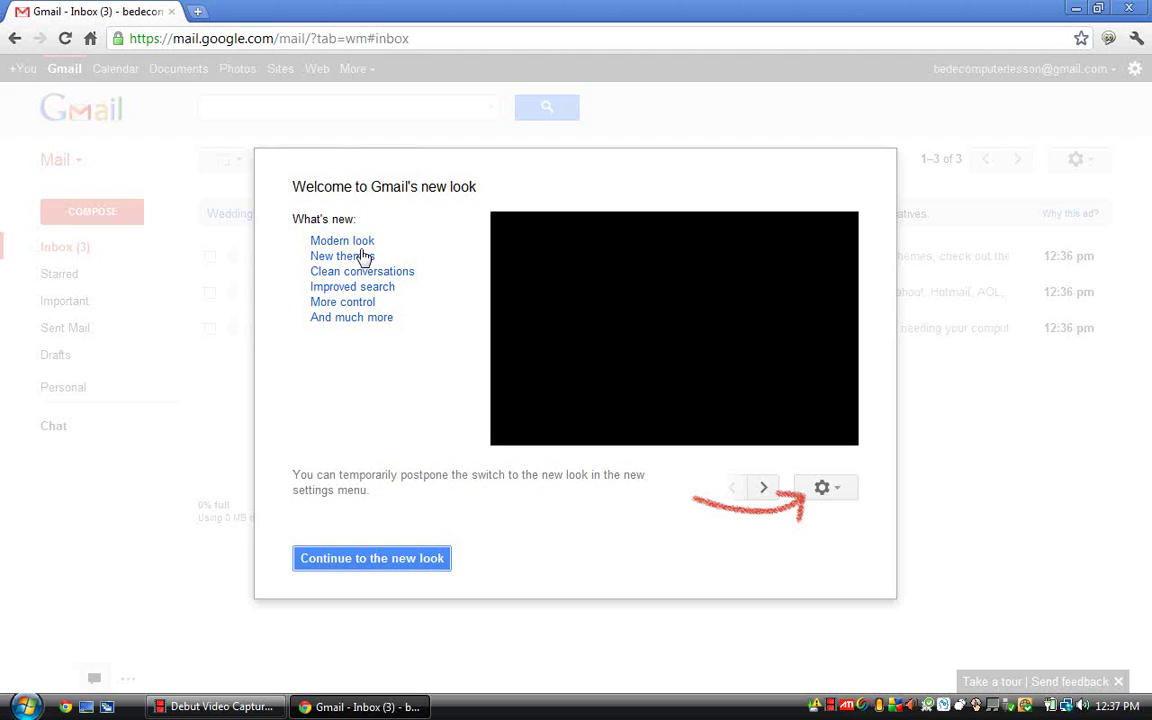
# Continue to Gmail's new look, revealing the inbox with three Gmail Team messages
pyautogui.click(395, 566)
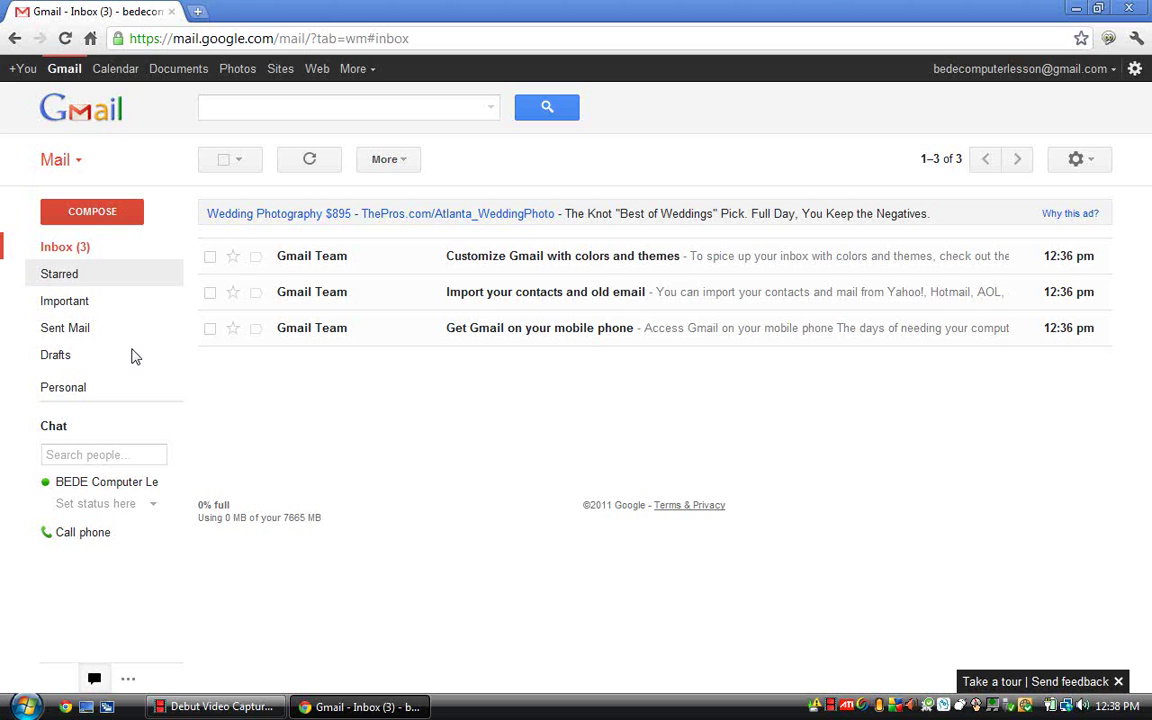
pyautogui.moveTo(127, 453)
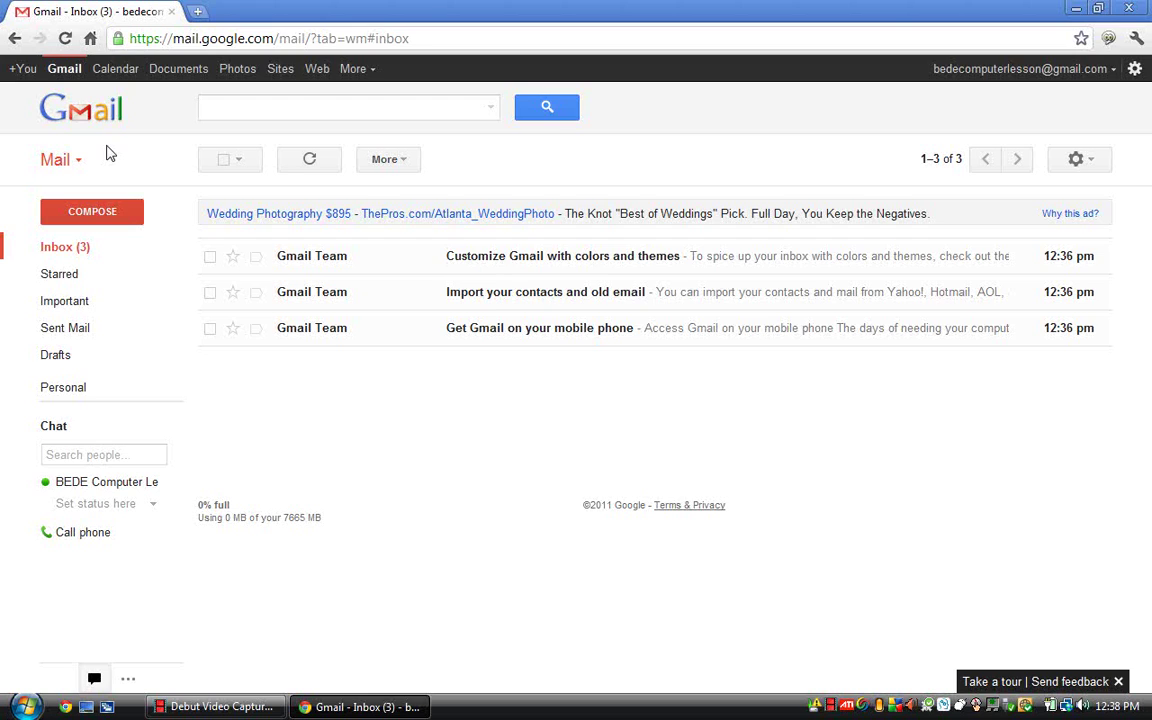
# Start a blank new email message with the Compose button
pyautogui.click(108, 218)
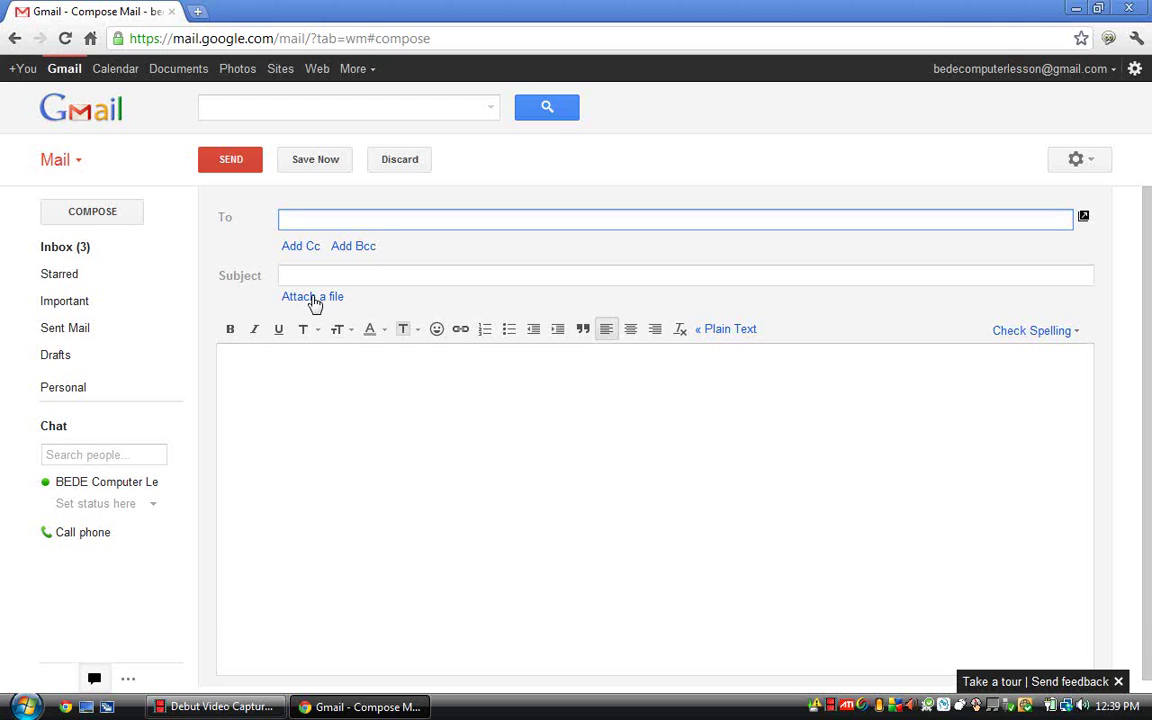
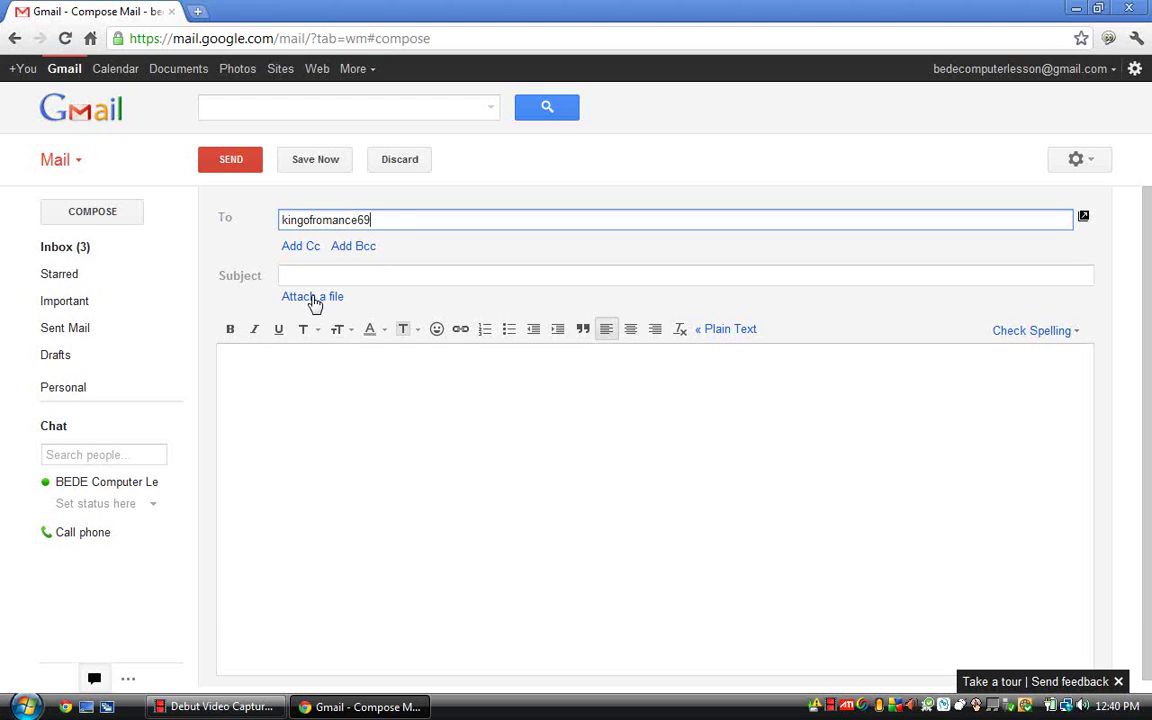
# Address the email to the recipient's Gmail address with subject 'a test email from BEDE Computer Lessons'
pyautogui.click(316, 278)
pyautogui.write('a t')
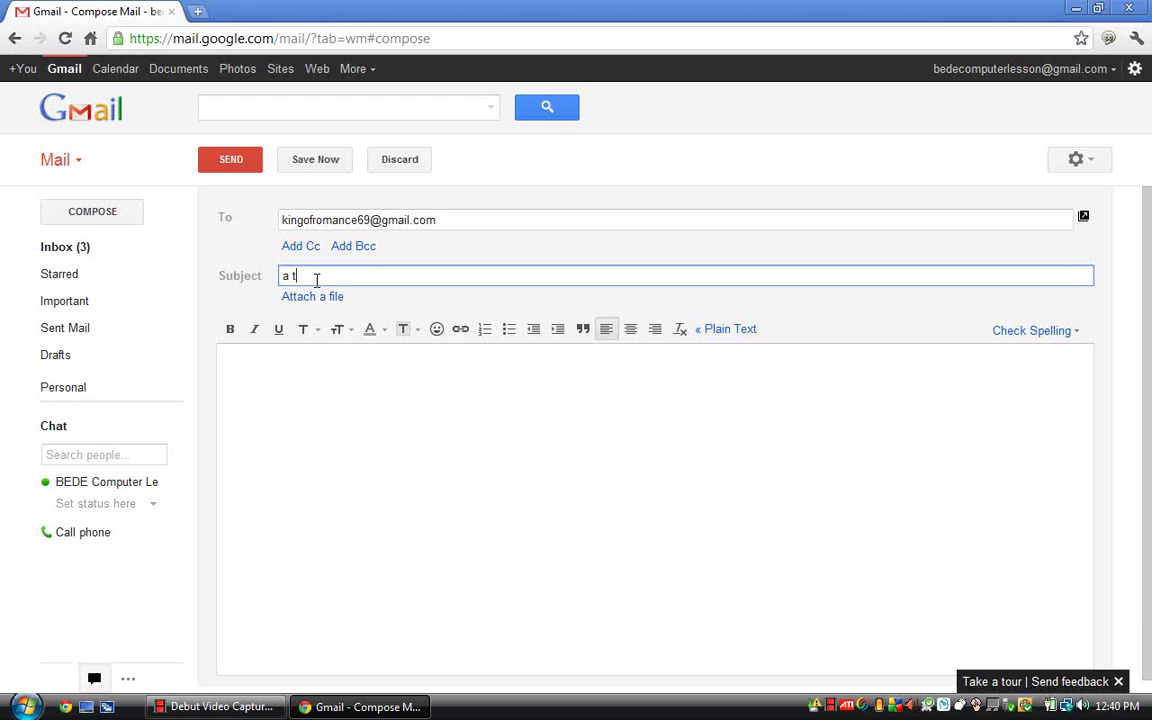
pyautogui.write('est')
pyautogui.write(' em')
pyautogui.write('ail f')
pyautogui.write('rom rom BED')
pyautogui.write('E Le')
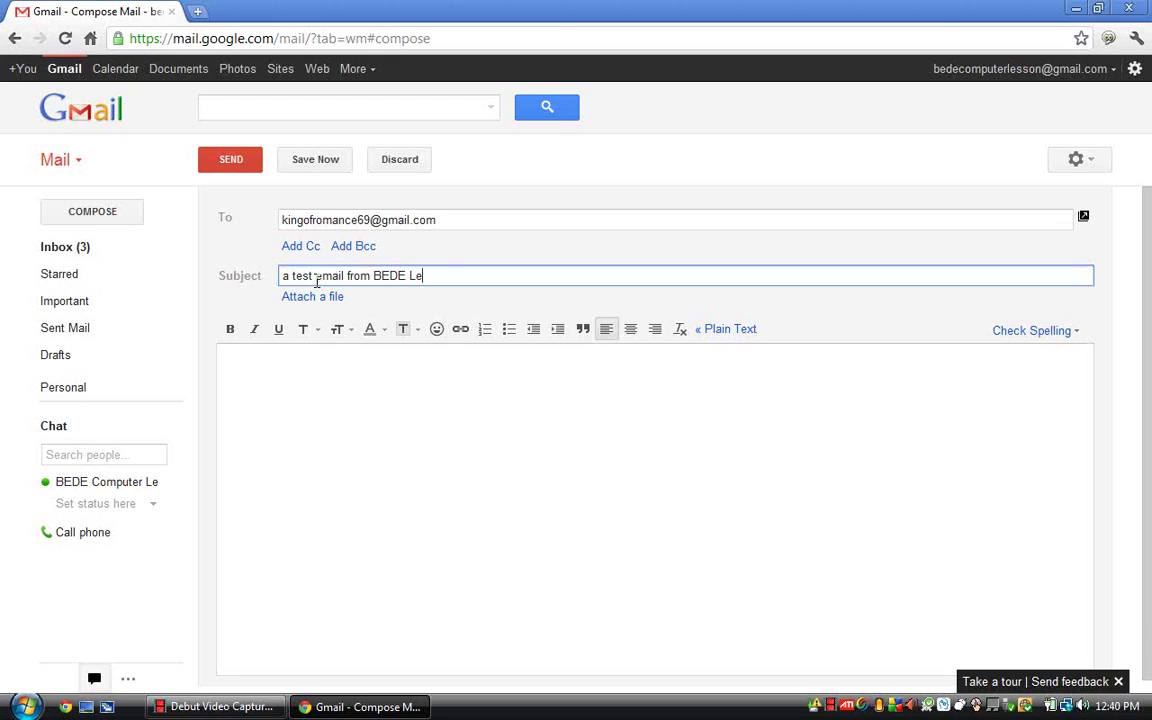
pyautogui.write('ssons')
pyautogui.press('Left')
pyautogui.press('Left')
pyautogui.press('Left')
pyautogui.press('Left')
pyautogui.press('Left')
pyautogui.press('Left')
pyautogui.press('Left')
pyautogui.press('Left')
pyautogui.write('Computer')
# Write the message body 'Hello, I just wanted to send my first email.'
pyautogui.click(253, 355)
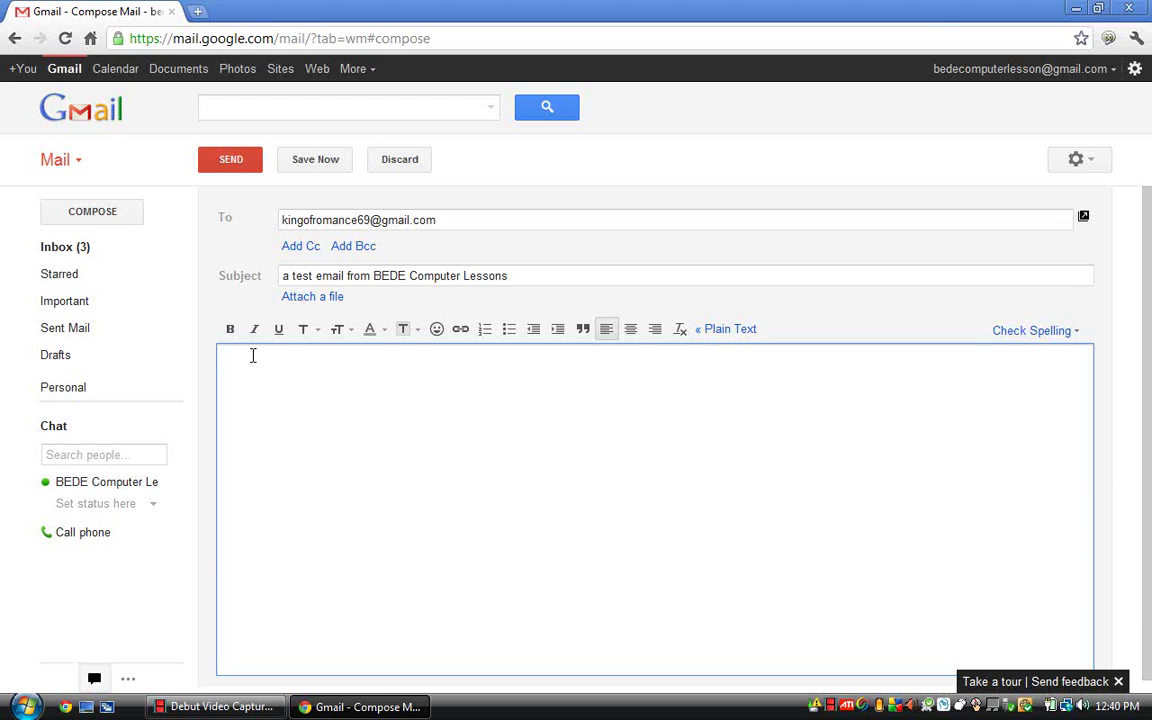
pyautogui.write('Hello, I just wanted')
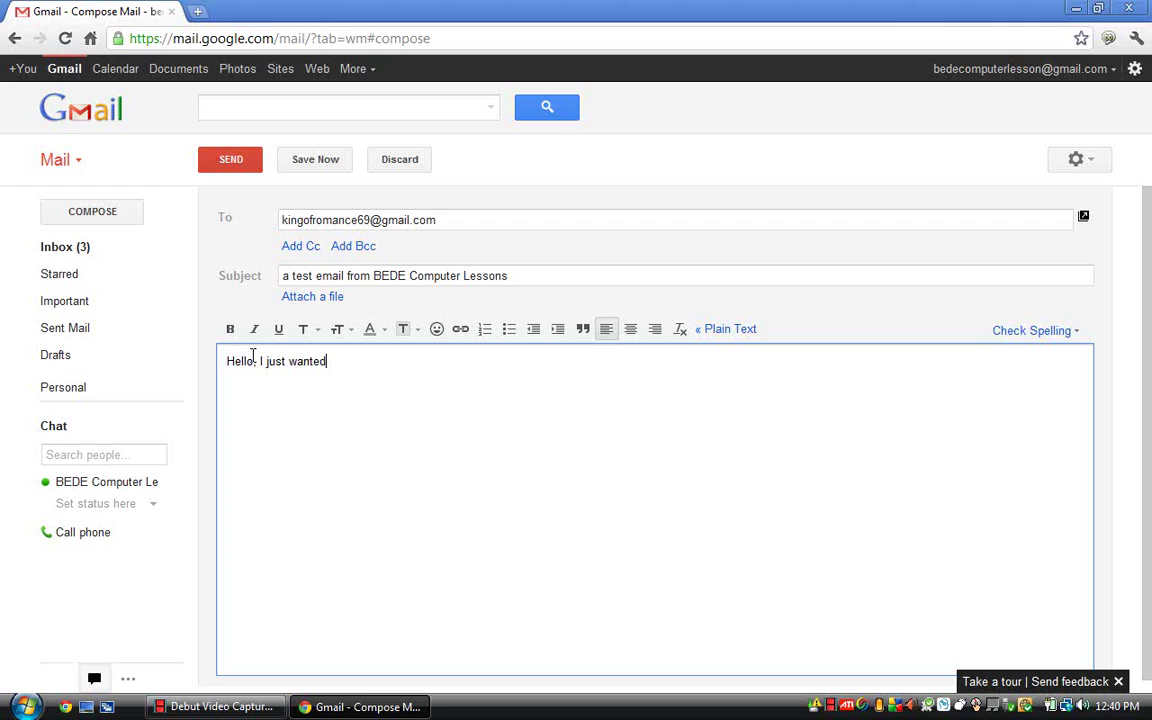
pyautogui.write(' to send ')
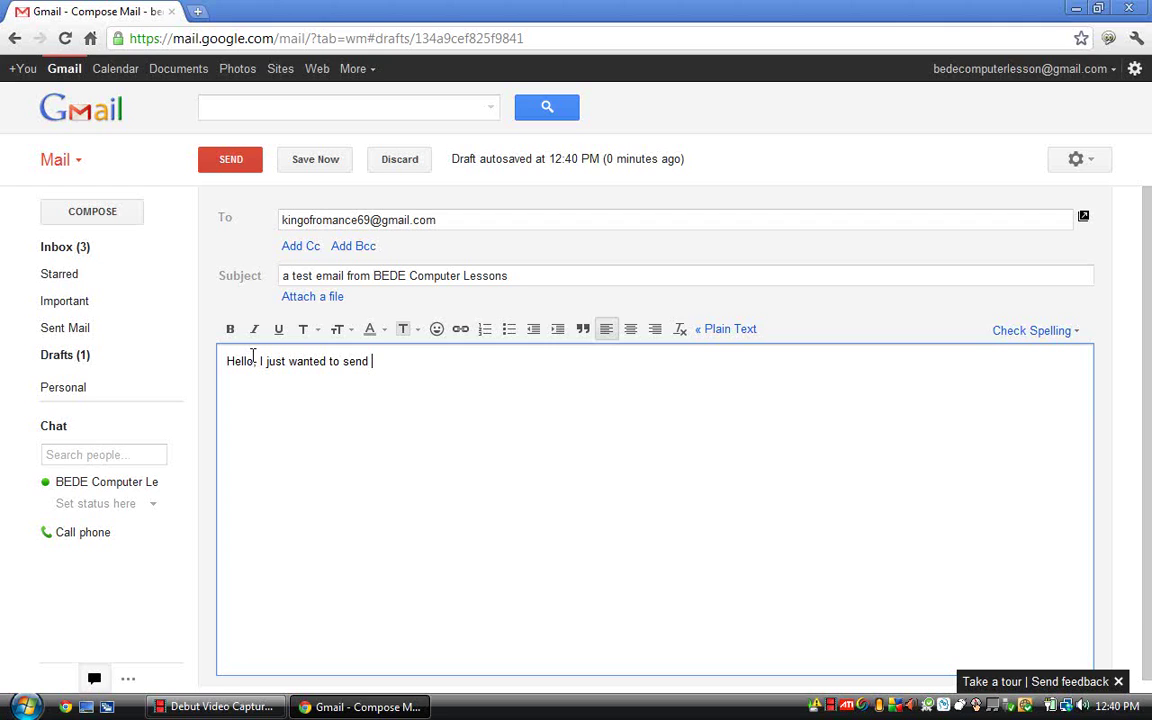
pyautogui.write('my first email.')
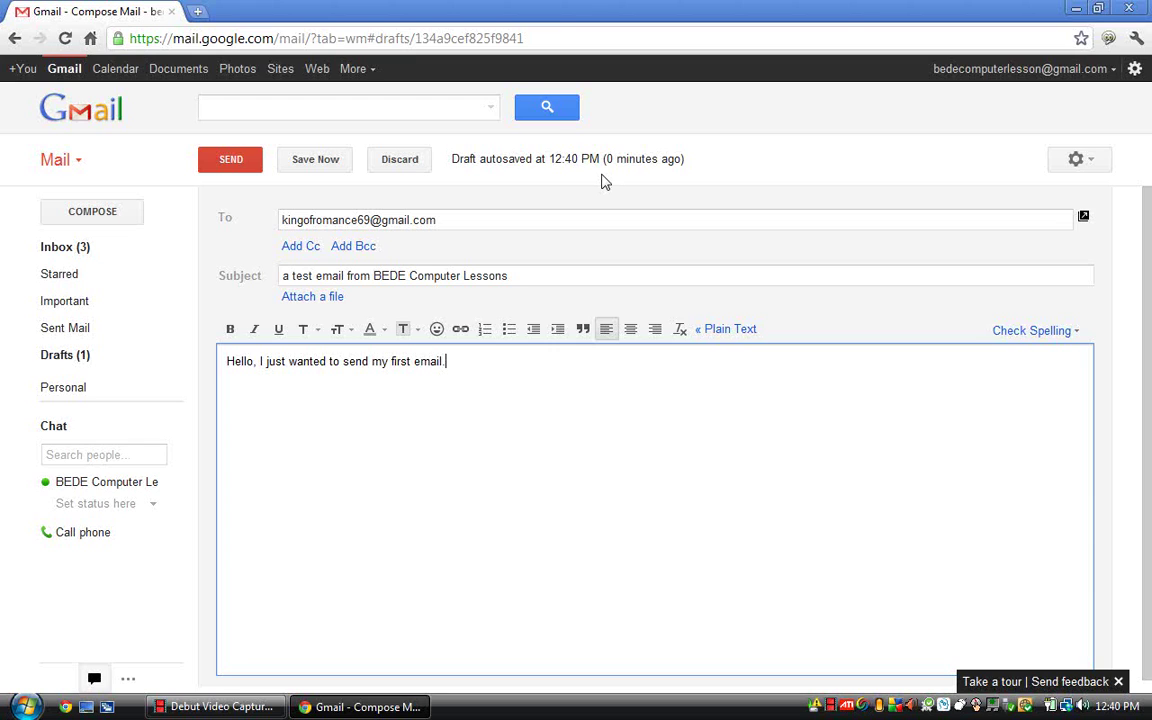
pyautogui.moveTo(127, 363)
pyautogui.moveTo(90, 362)
# Send the finished test email to the recipient
pyautogui.click(236, 163)
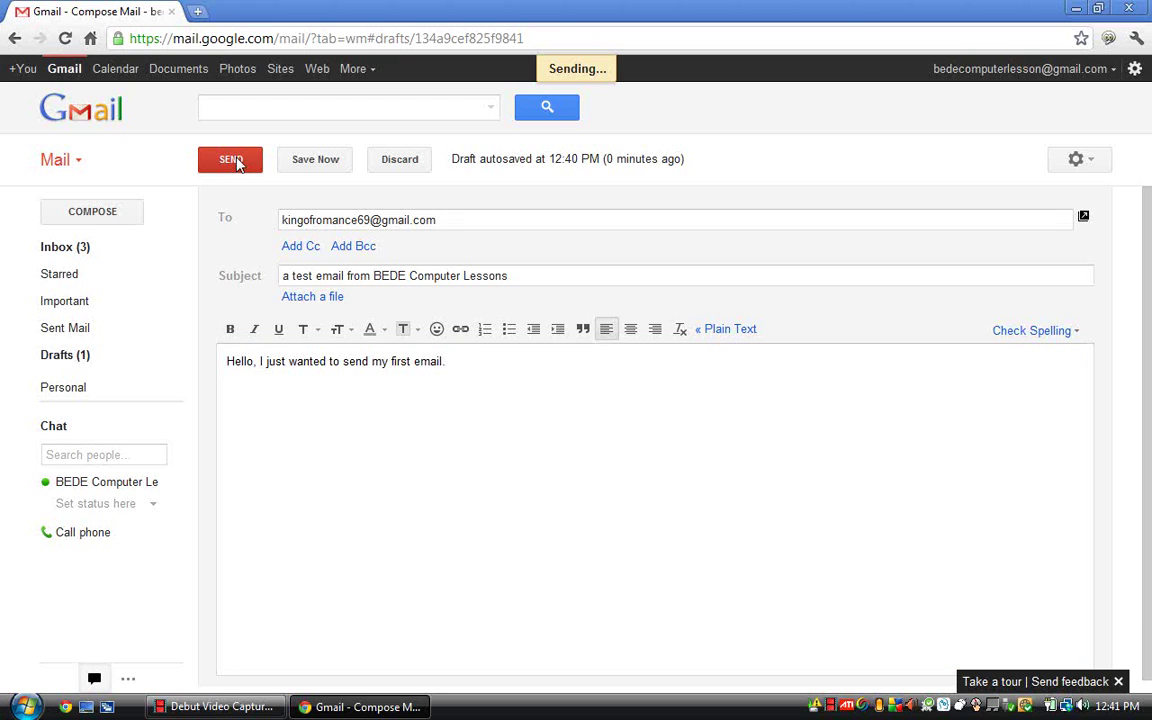